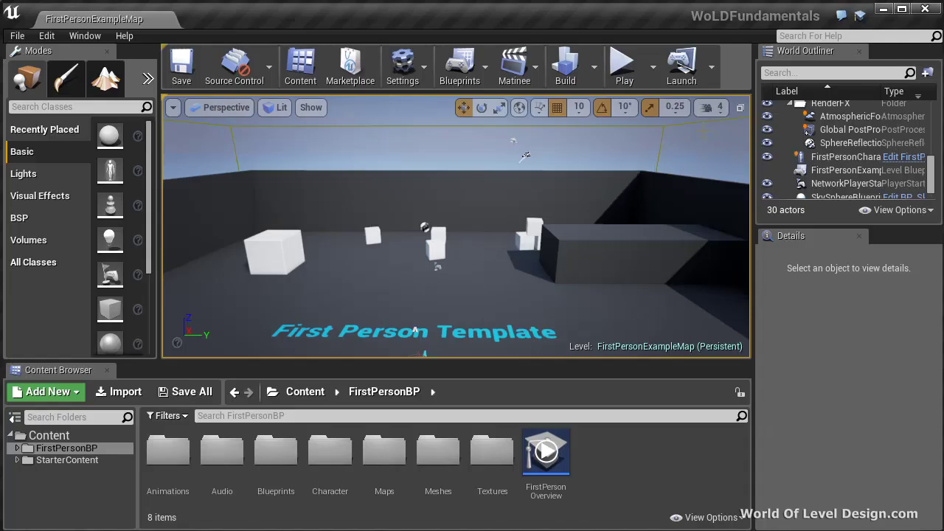
Switch from the single viewport to the four-view layout and maximize the Perspective viewport again.
click(742, 120)
click(741, 109)
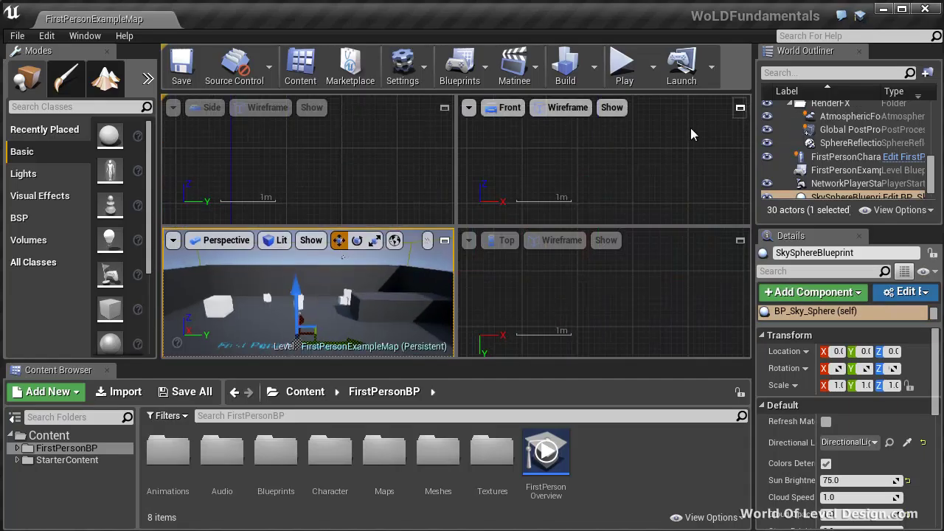
click(445, 241)
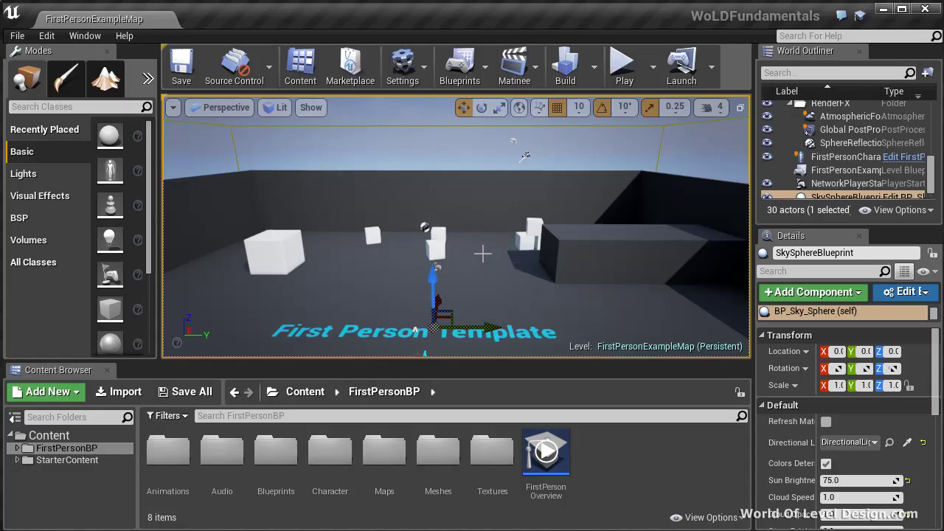
Open the Minimal_Default map from the Maps folder inside StarterContent.
double_click(73, 461)
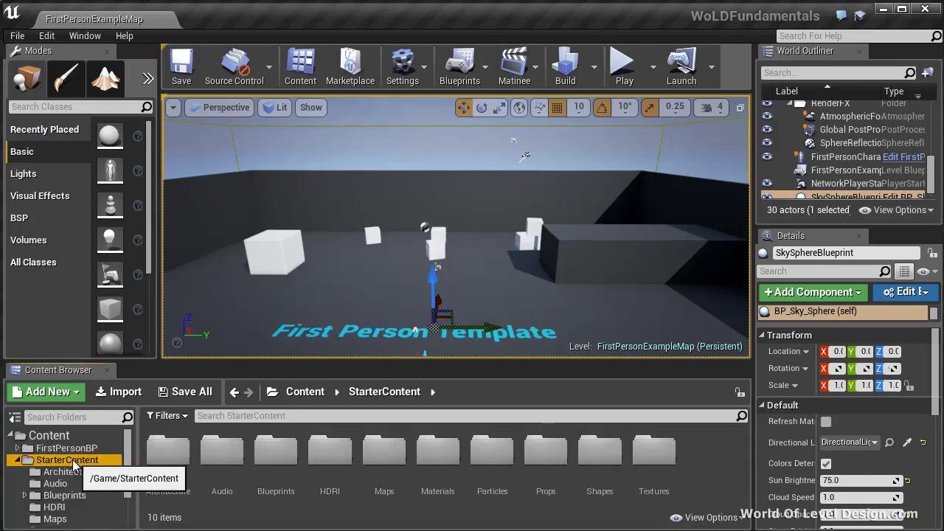
scroll(67, 470, down, 3)
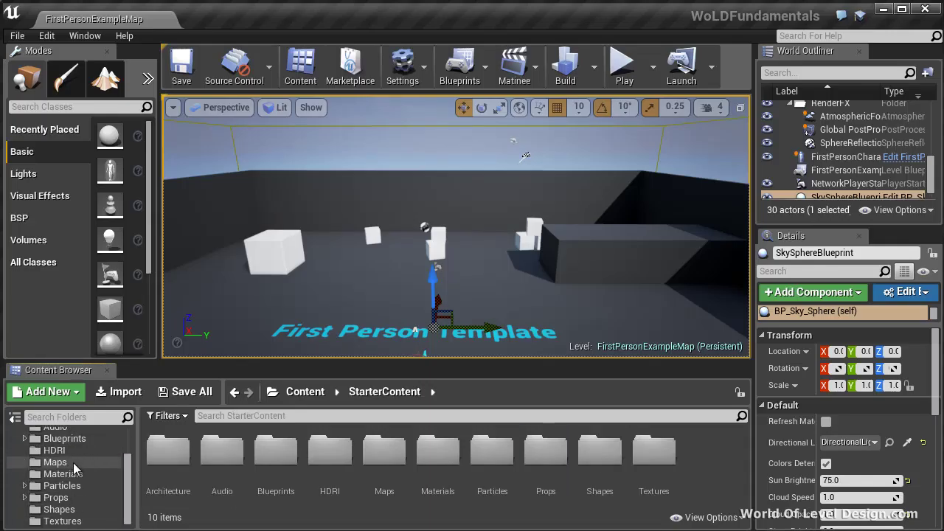
click(72, 463)
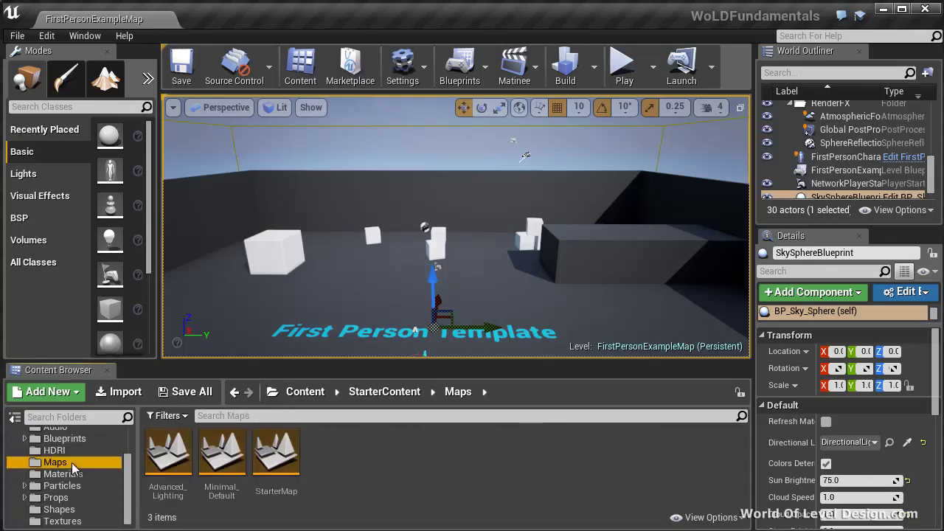
double_click(225, 460)
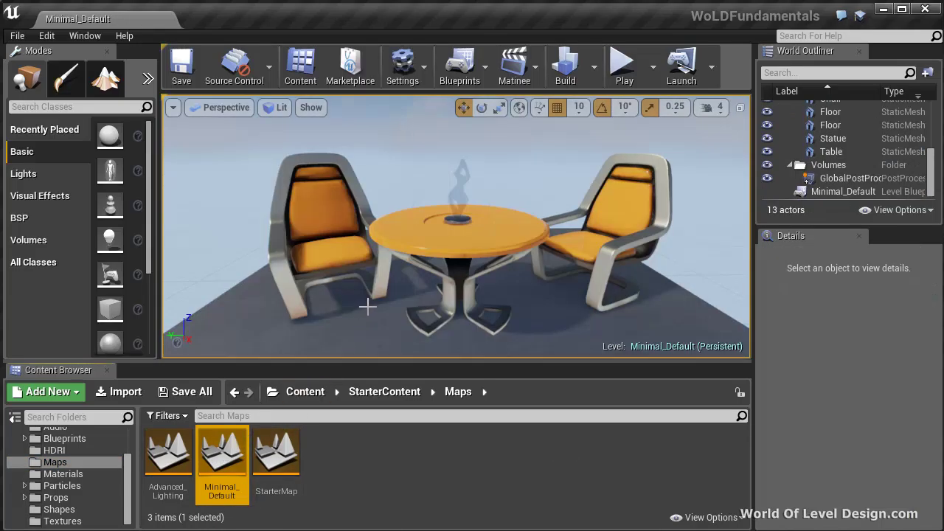
Pull the perspective camera back from the table and chairs, and collapse the StarterContent folder tree.
mouse_move(394, 296)
right_down()
mouse_move(398, 268)
mouse_move(398, 299)
right_up()
drag(399, 300, 400, 406)
right_drag(401, 406, 399, 396)
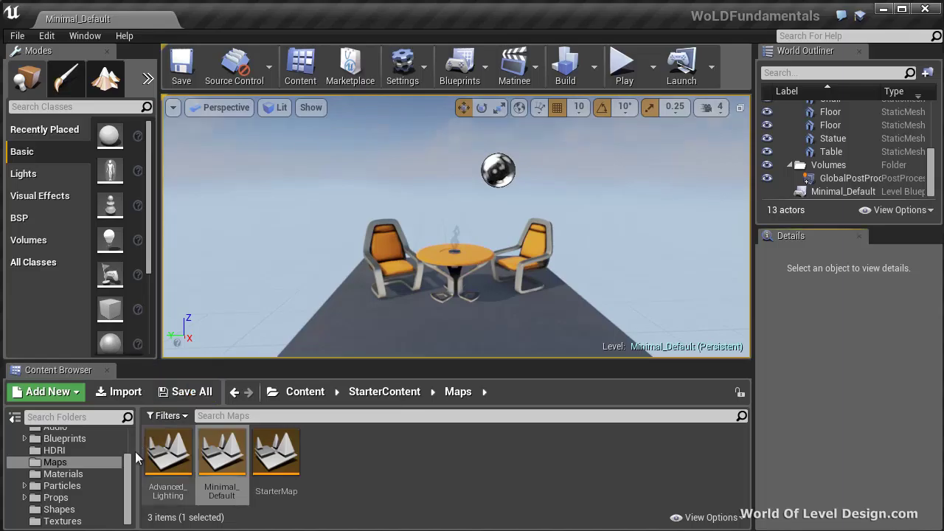
scroll(73, 473, up, 3)
click(88, 460)
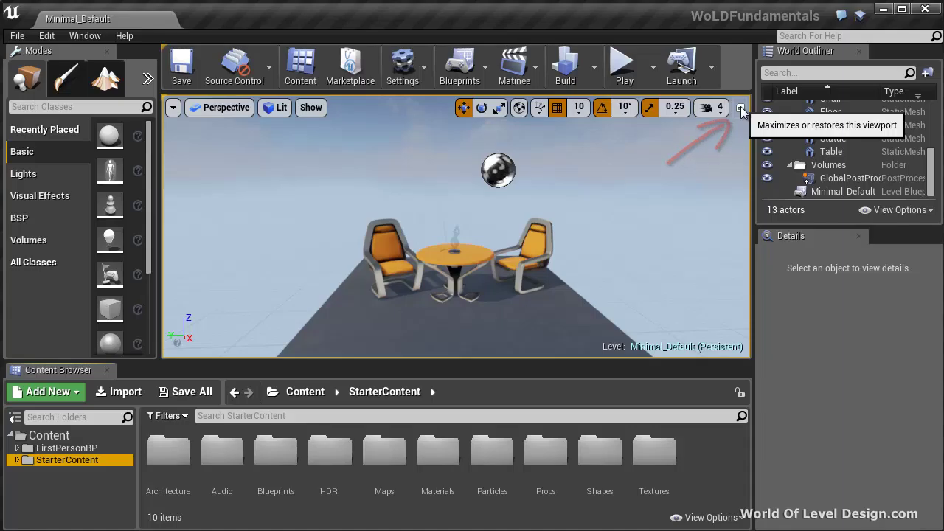
Restore the four-view layout and activate the Side, Front, Top and Perspective viewports in turn.
click(741, 109)
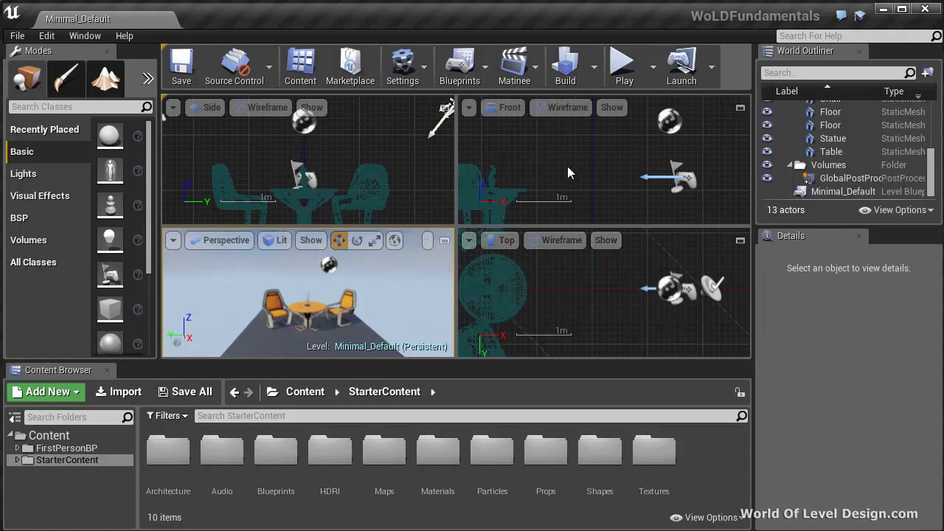
click(394, 161)
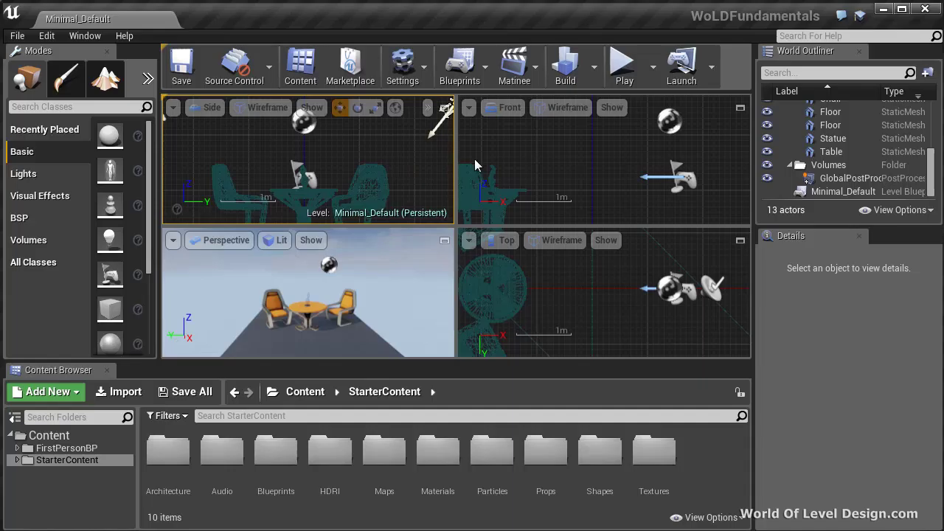
click(538, 157)
click(619, 268)
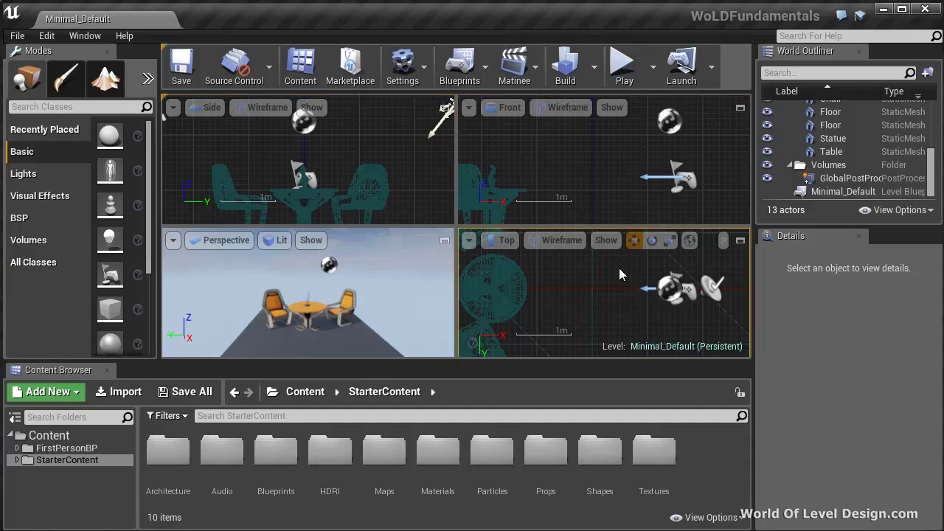
click(411, 283)
click(395, 168)
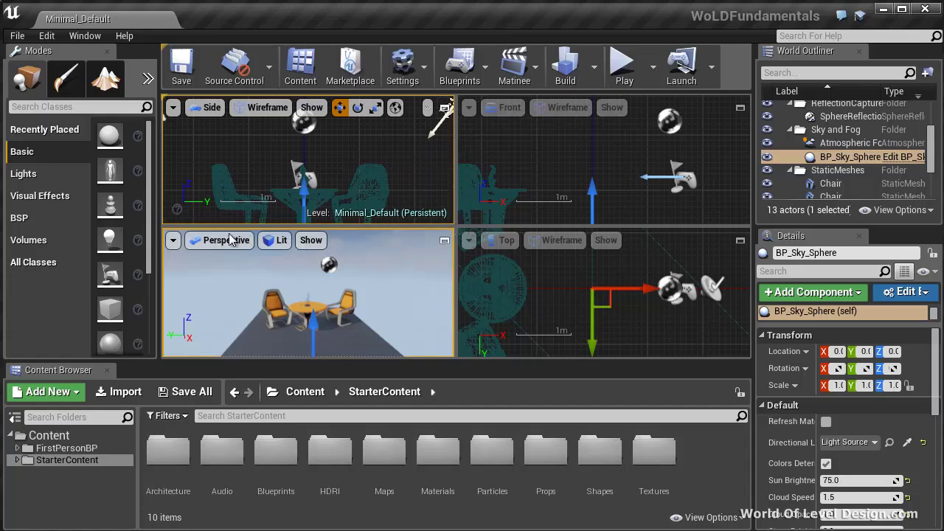
click(520, 145)
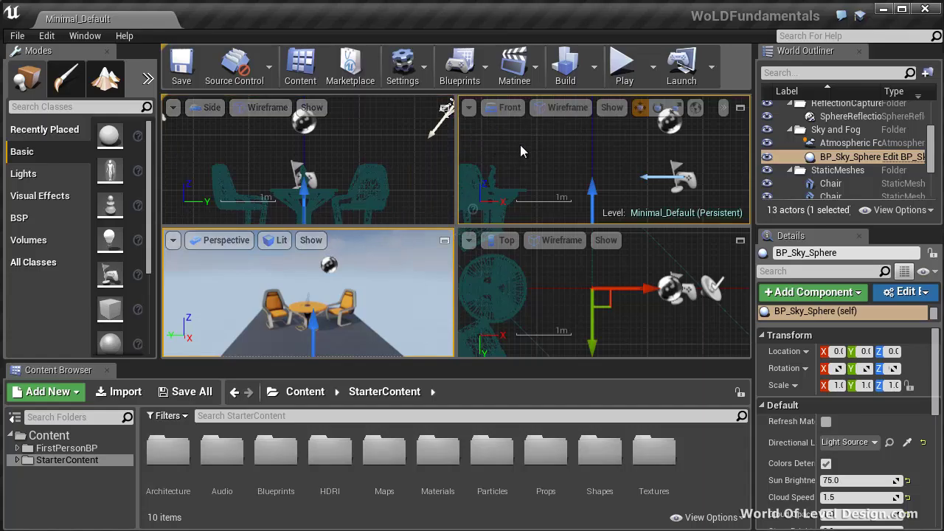
click(562, 271)
click(406, 200)
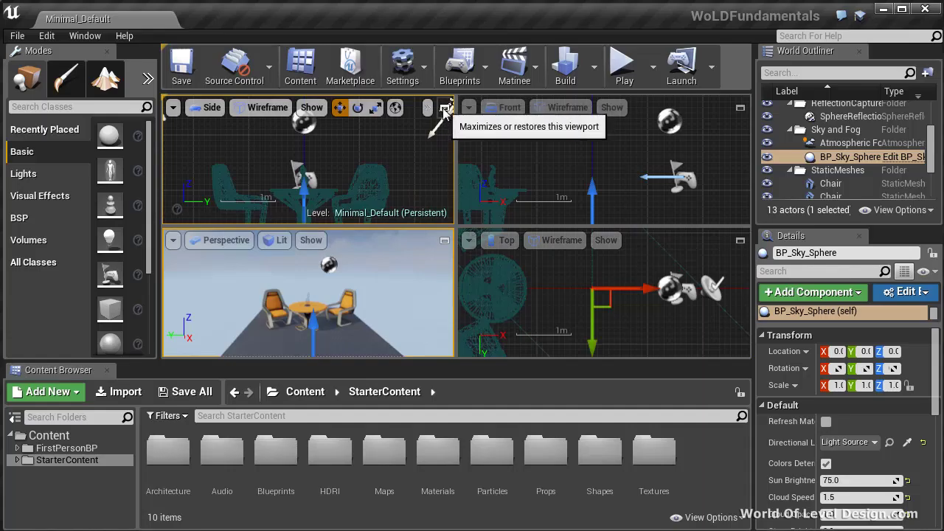
Maximize and restore the Side and Front viewports one after the other, ending with the Perspective viewport maximized.
click(444, 108)
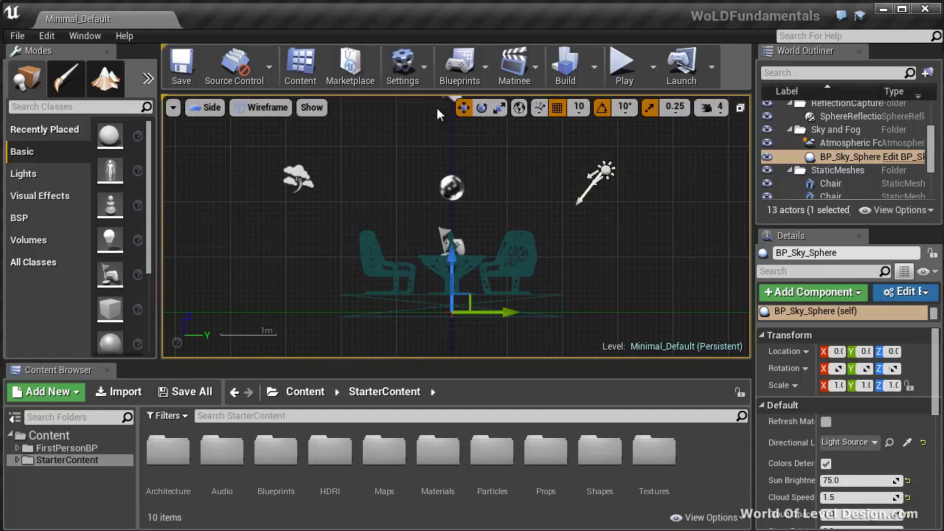
click(736, 110)
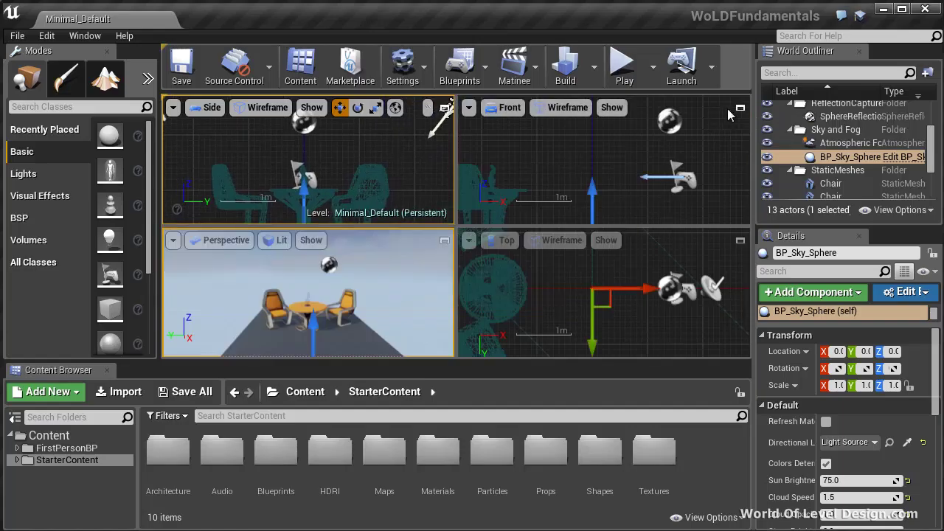
click(740, 108)
click(740, 109)
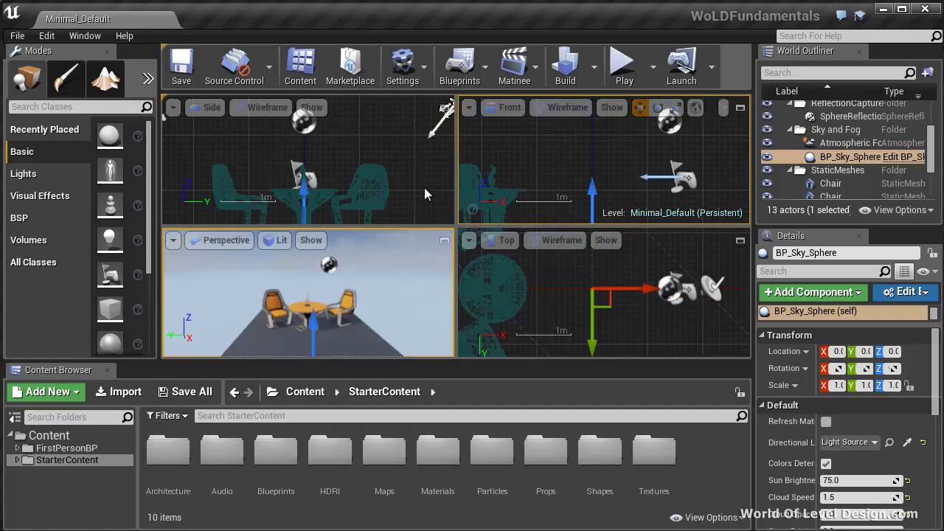
click(444, 242)
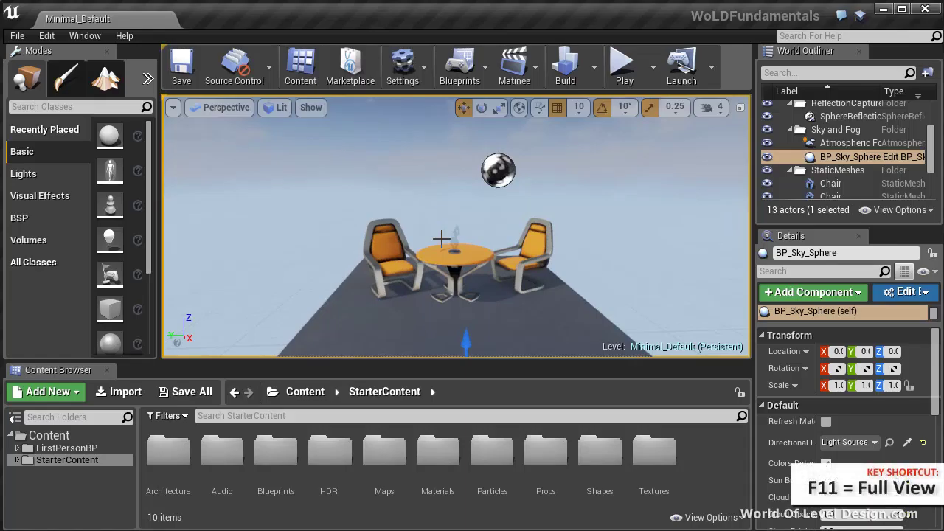
Toggle the Perspective viewport's full-screen view on and off, leaving it in full screen.
key(F11)
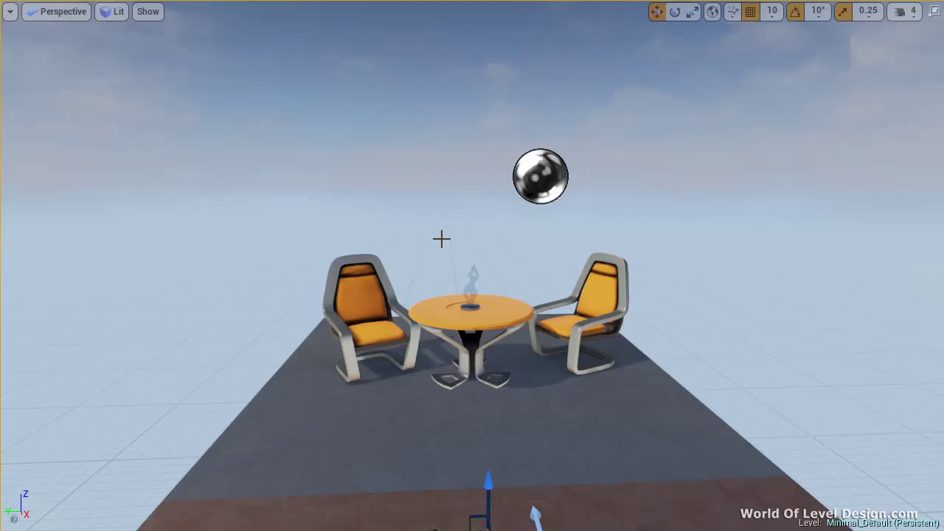
key(F11)
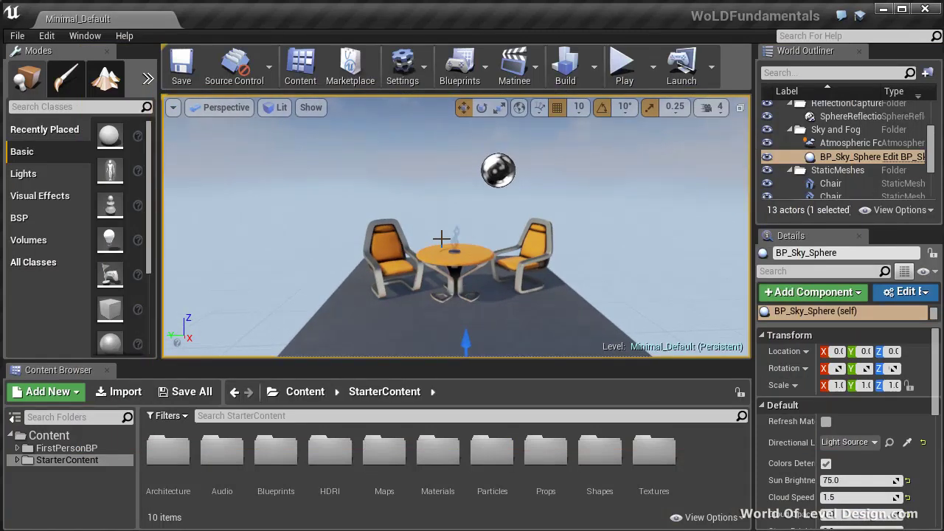
key(F11)
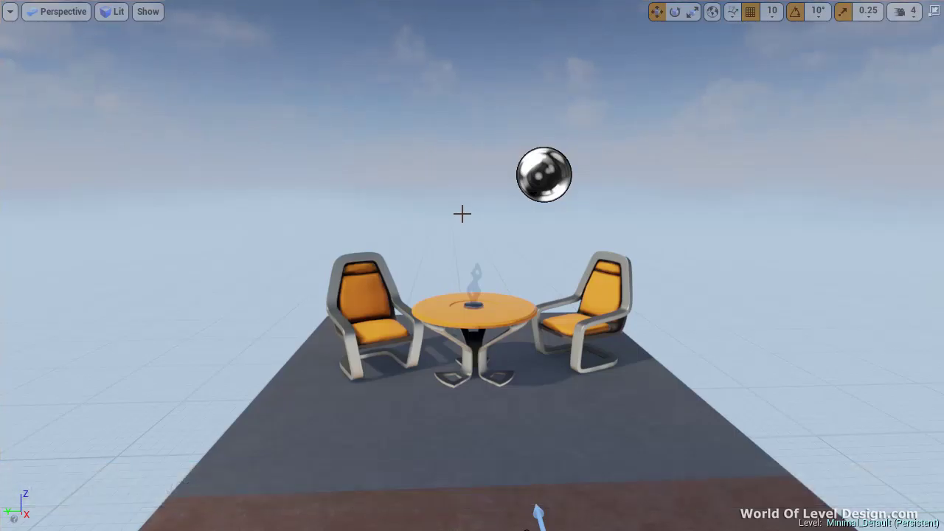
Fly the perspective camera forward, backward and sideways around the table and chairs.
mouse_move(459, 211)
right_down()
mouse_move(458, 148)
mouse_move(192, 214)
mouse_move(620, 196)
mouse_move(488, 192)
mouse_move(493, 133)
mouse_move(493, 188)
mouse_move(369, 231)
mouse_move(299, 224)
mouse_move(448, 221)
mouse_move(466, 205)
mouse_move(501, 214)
mouse_move(453, 202)
mouse_move(460, 215)
right_up()
key(w)
key(s)
key(d)
key(s)
key(w)
key(s)
key(w)
key(a)
key(d)
key(a)
key(w)
key(s)
Move and turn the camera along the floor, and pan the view of the table and chairs in different directions.
drag(460, 214, 532, 196)
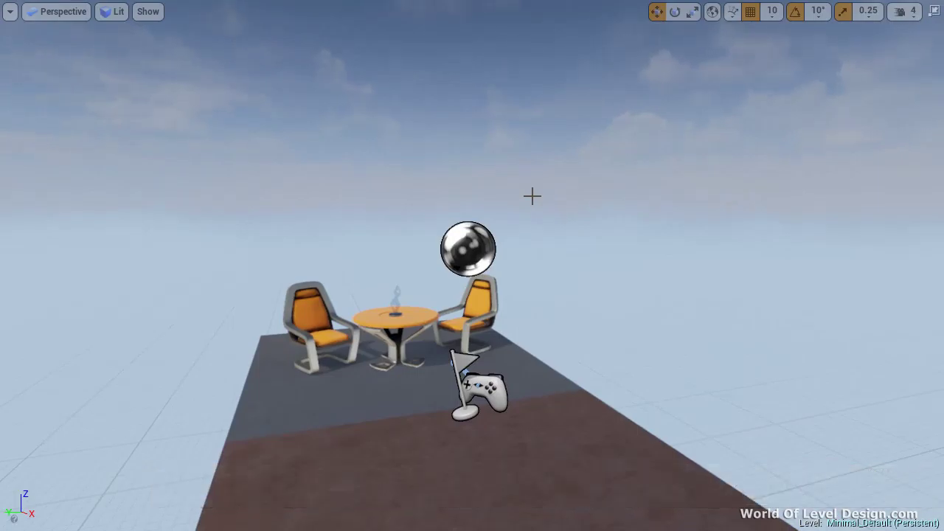
drag(531, 190, 485, 164)
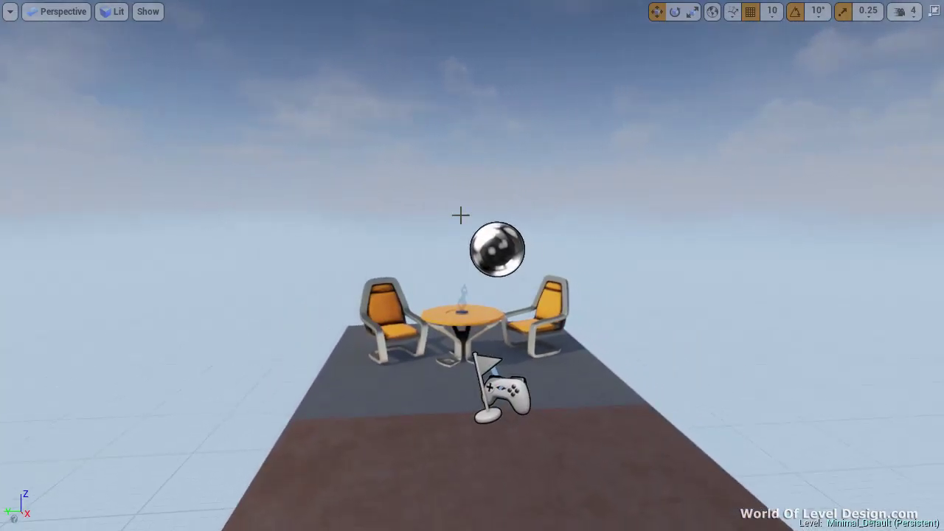
middle_drag(460, 213, 468, 118)
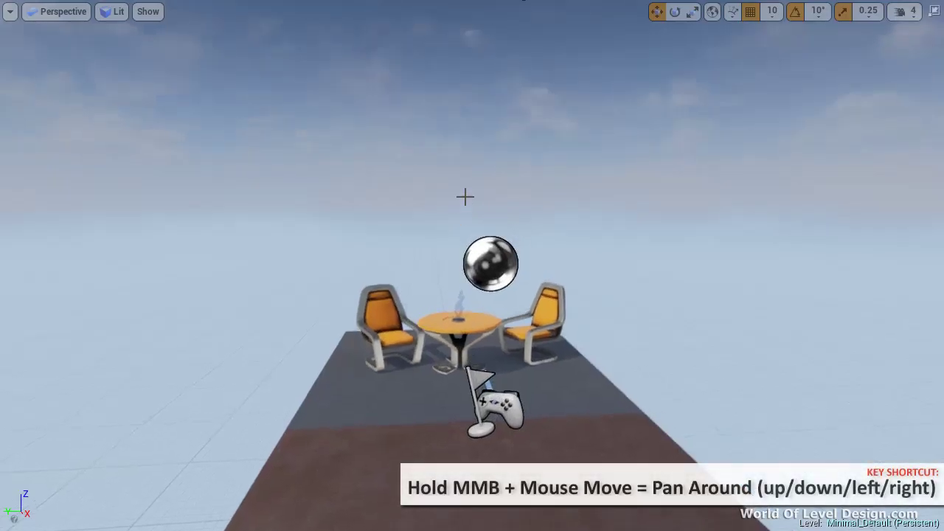
middle_drag(505, 15, 461, 215)
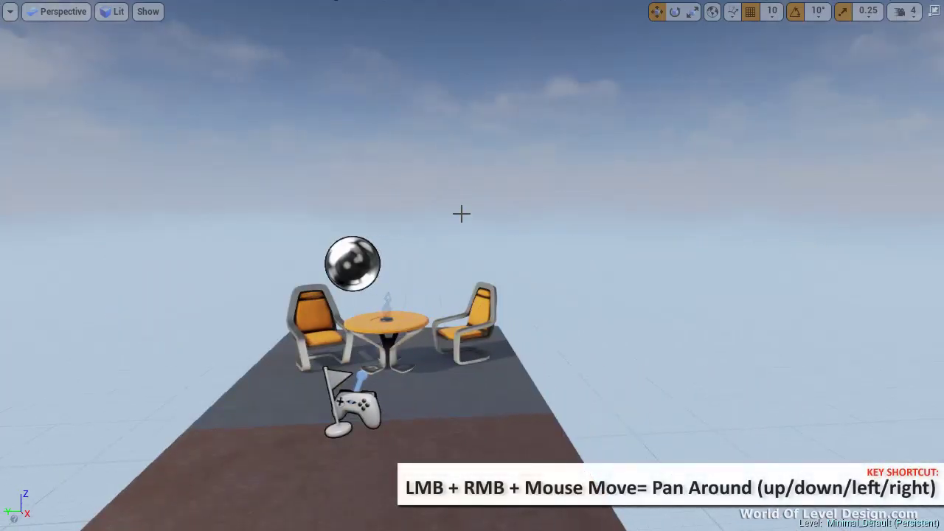
mouse_move(461, 214)
mouse_down()
mouse_move(472, 232)
mouse_move(470, 418)
mouse_move(470, 243)
mouse_move(470, 264)
mouse_move(171, 266)
mouse_move(700, 266)
mouse_move(536, 295)
mouse_move(514, 320)
mouse_move(462, 213)
mouse_up()
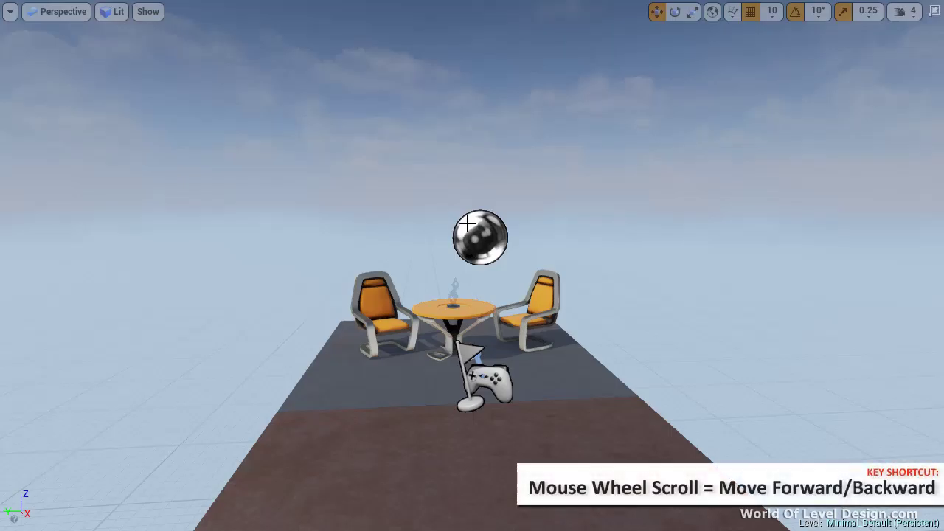
Move the camera in close to the table and chairs, and back out to show the whole floor.
scroll(480, 234, up, 2)
scroll(479, 233, up, 3)
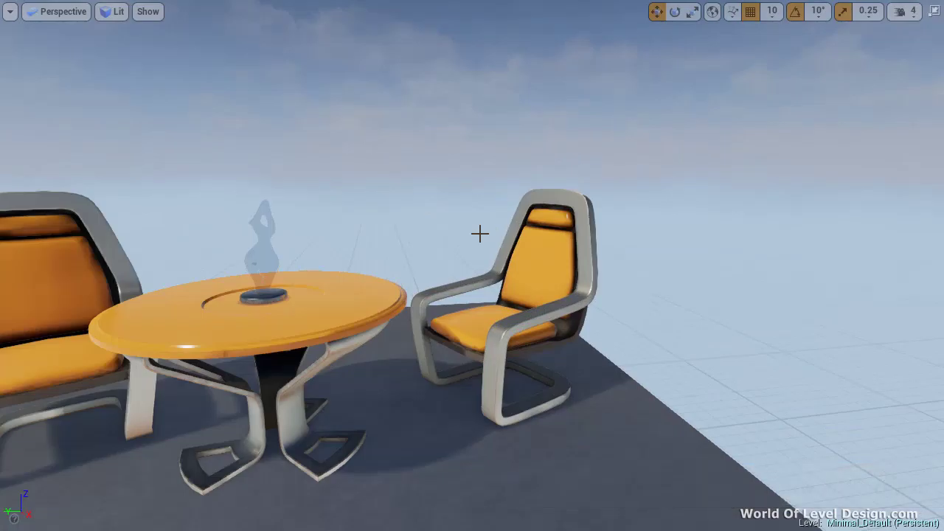
scroll(479, 233, down, 10)
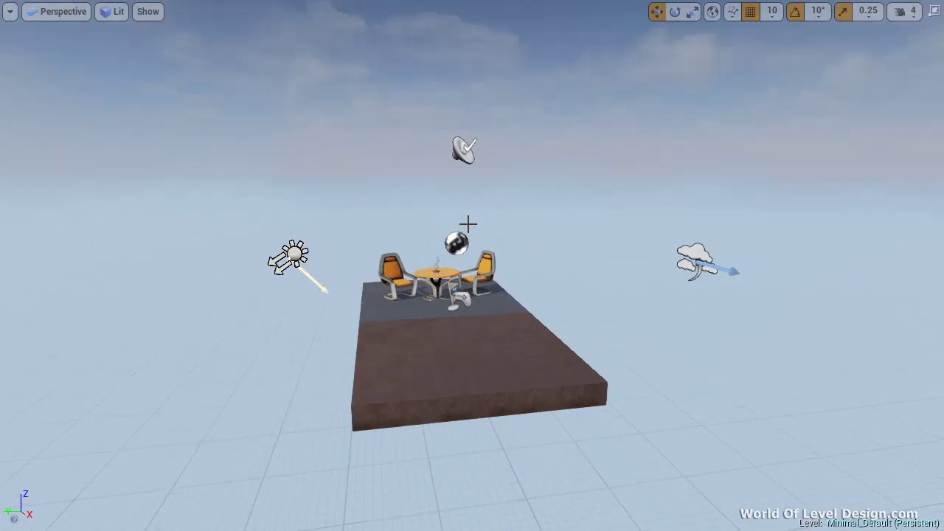
Inspect the table, its legs and the chairs up close from several angles, ending above the tabletop.
right_drag(469, 223, 433, 202)
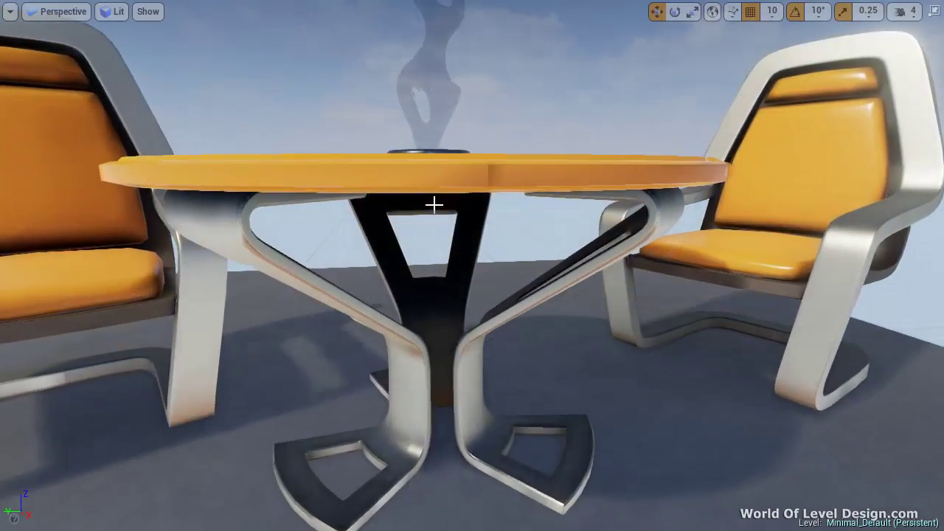
right_drag(433, 204, 467, 221)
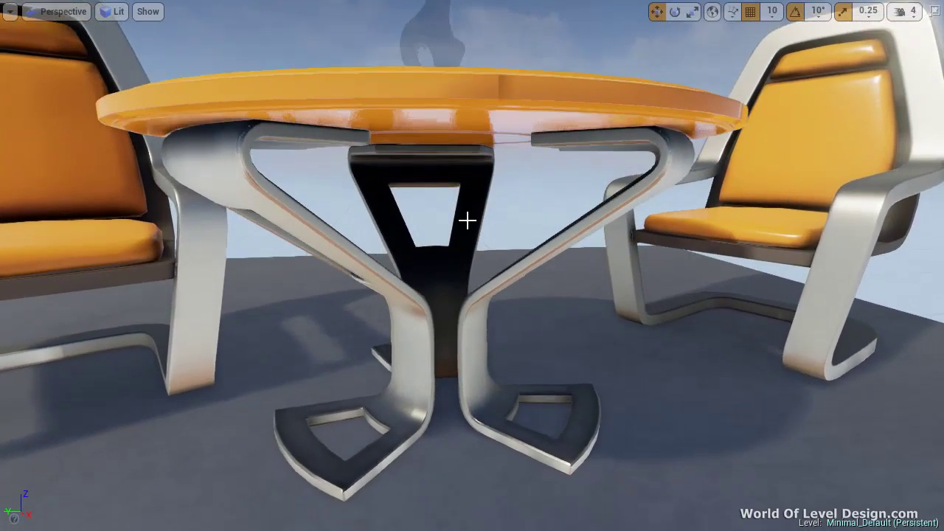
right_drag(467, 221, 338, 271)
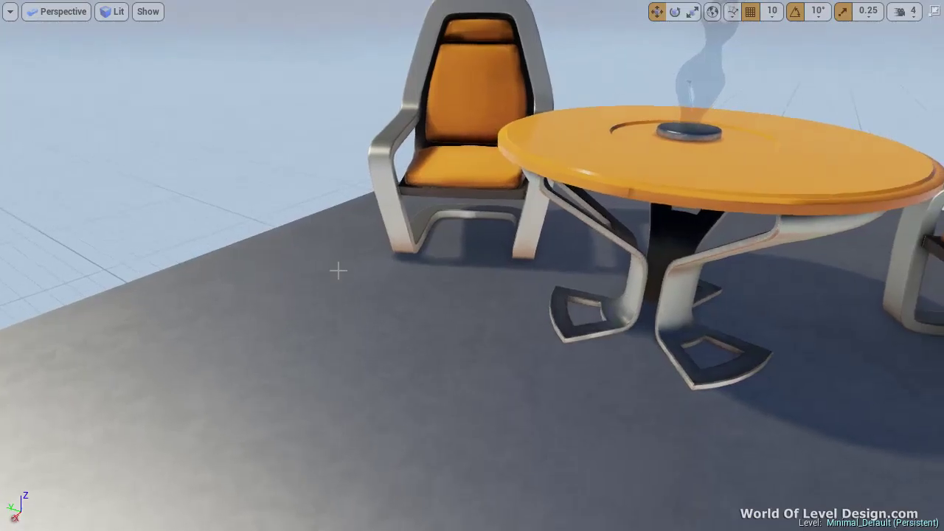
right_drag(470, 216, 542, 196)
mouse_move(475, 208)
right_down()
mouse_move(424, 187)
mouse_move(483, 197)
mouse_move(483, 209)
mouse_move(464, 120)
mouse_move(362, 130)
mouse_move(202, 115)
mouse_move(538, 106)
mouse_move(557, 77)
mouse_move(259, 89)
mouse_move(432, 84)
mouse_move(395, 67)
mouse_move(391, 78)
right_up()
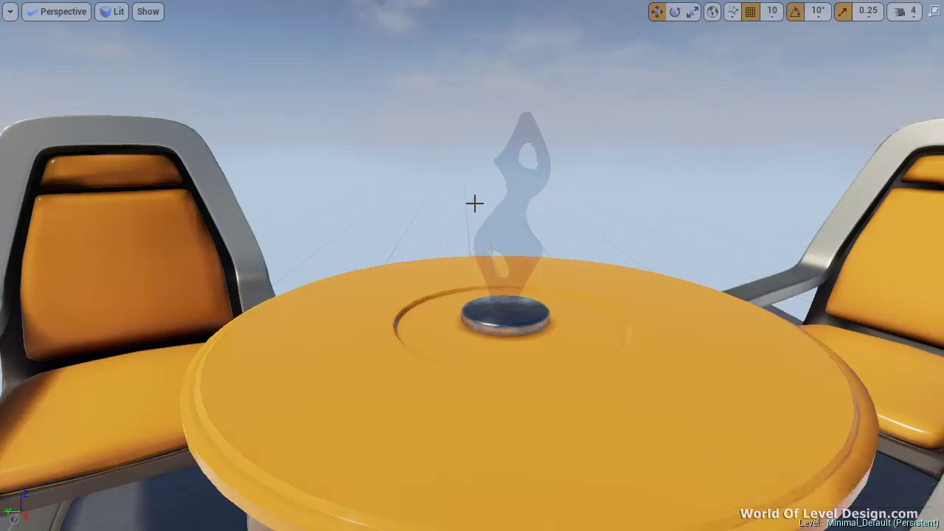
Switch the full-screen viewport through the orthographic Front, Top and Side views.
key(alt+h)
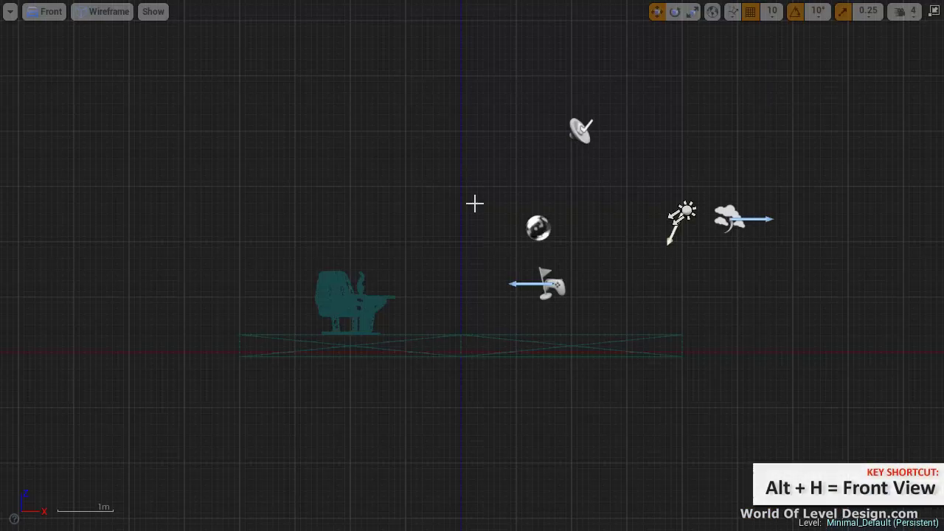
key(alt+j)
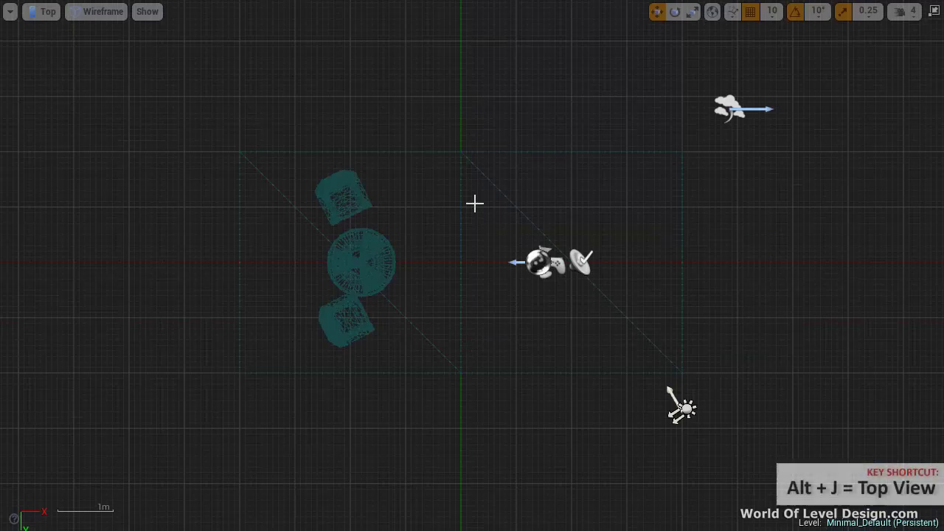
key(alt+k)
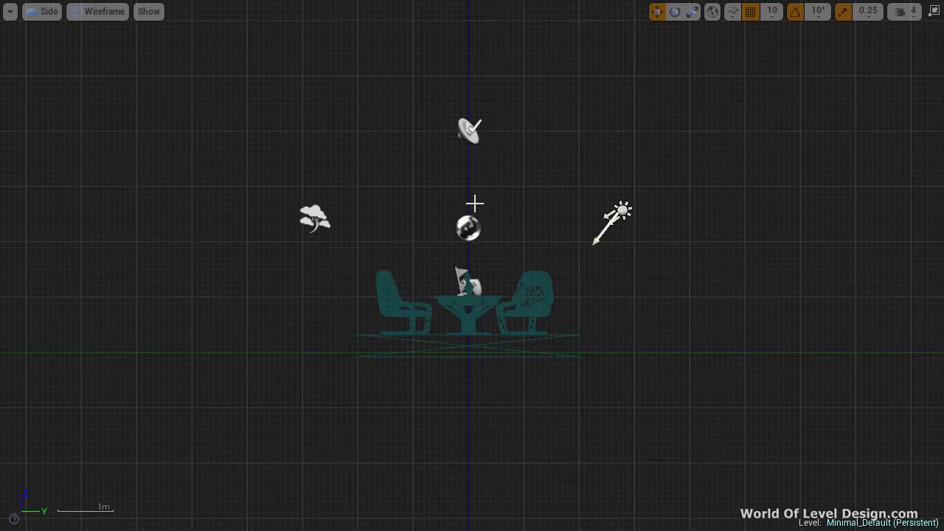
Cycle the full-screen viewport through Perspective, Front, Top and Side views, and return to Perspective.
key(alt+g)
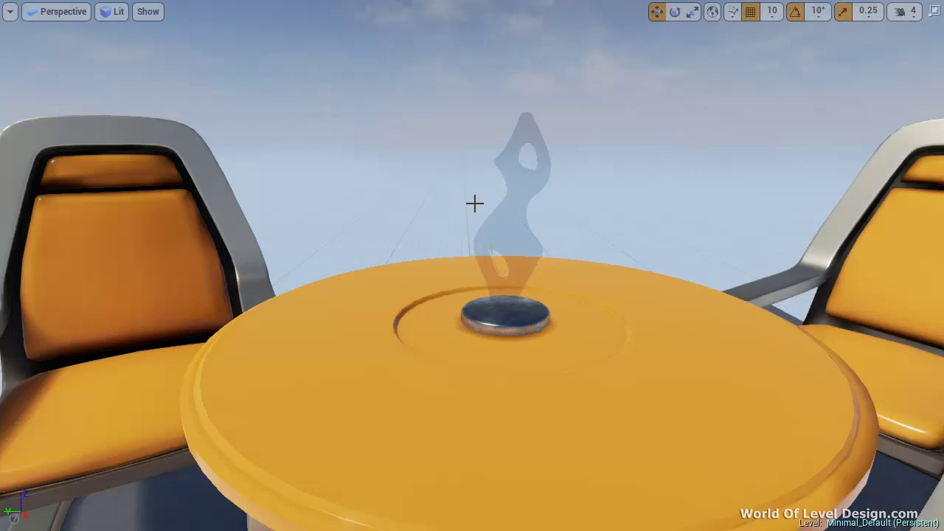
key(alt+h)
key(alt+j)
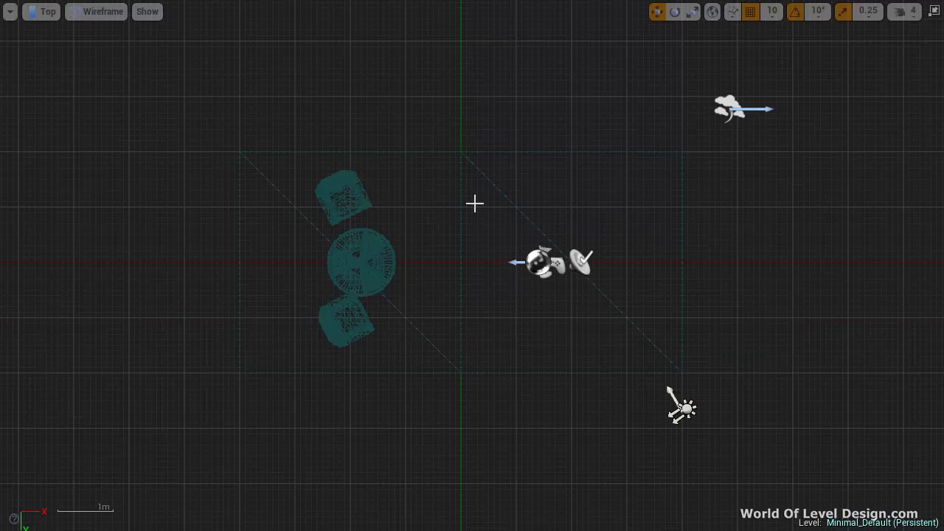
key(alt+k)
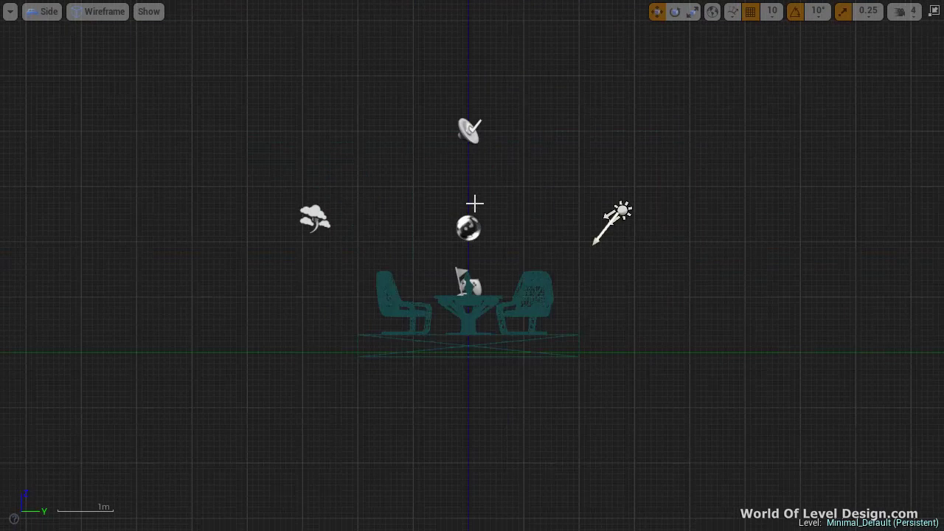
key(alt+g)
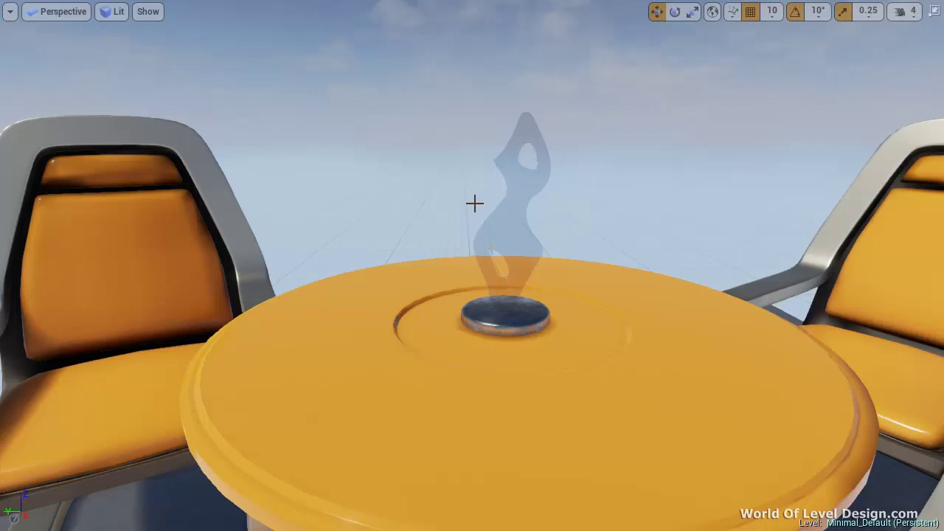
Choose Top, Side and Front in turn from the viewport's view-type options, and restore the Perspective view.
click(63, 12)
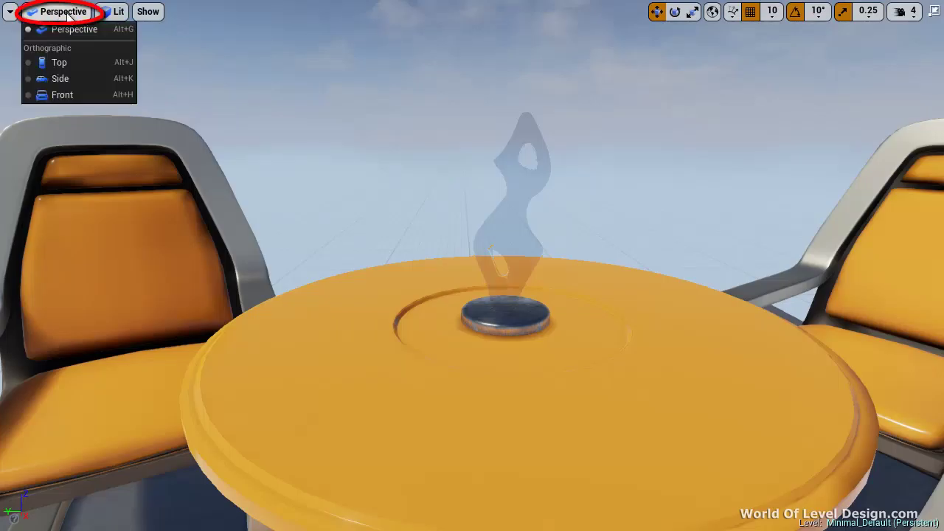
click(75, 62)
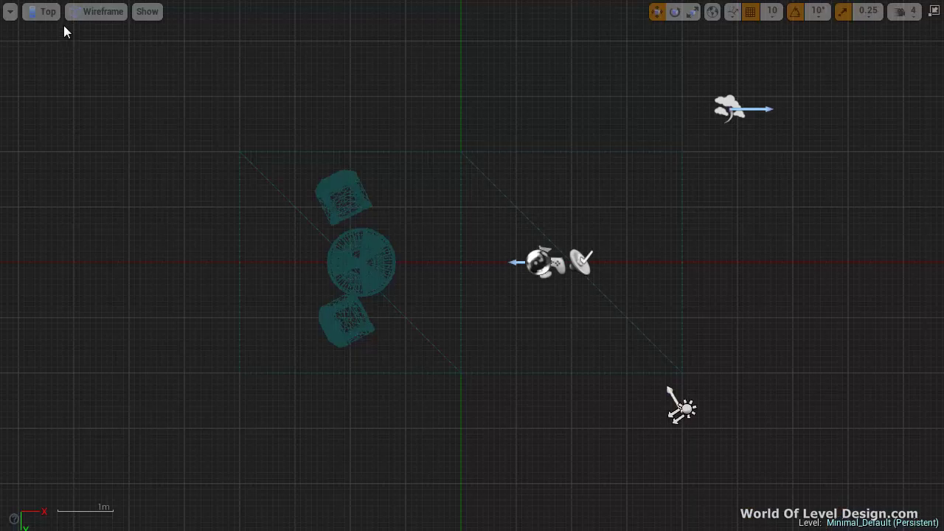
click(42, 11)
click(66, 78)
click(47, 12)
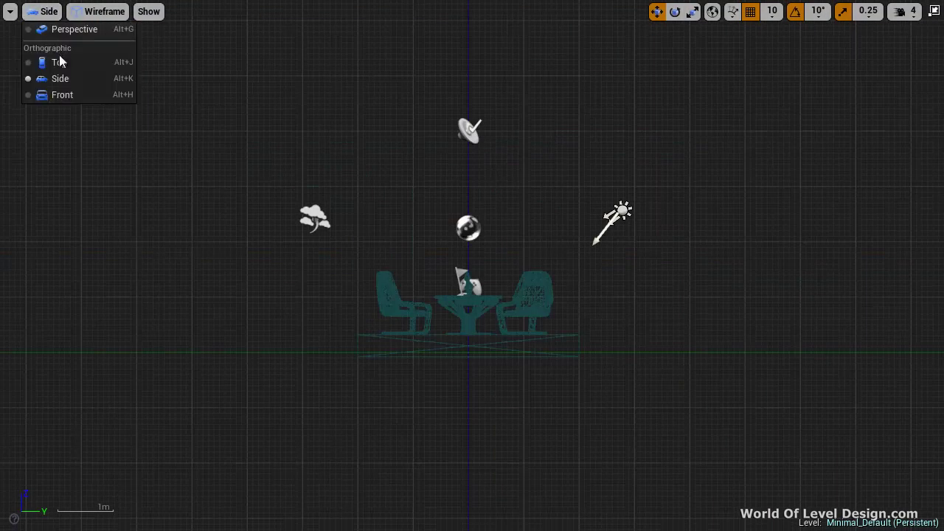
click(66, 94)
click(45, 13)
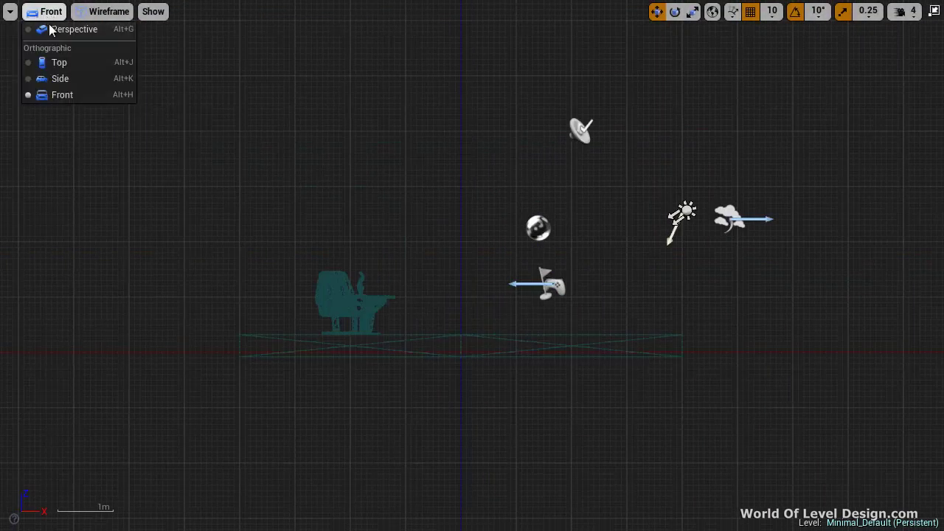
click(59, 31)
Leave full-screen mode and open the Level Editor Viewports section of the Editor Preferences.
key(F11)
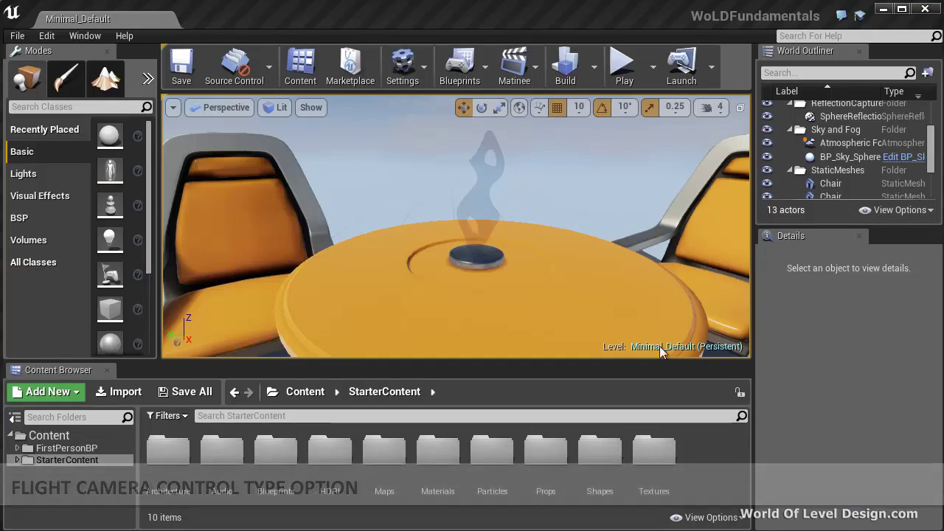
click(46, 37)
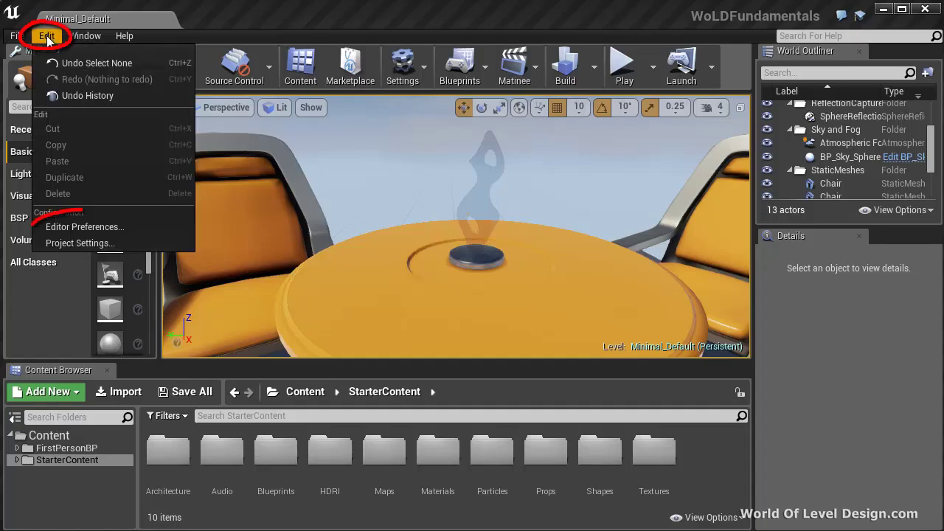
click(68, 230)
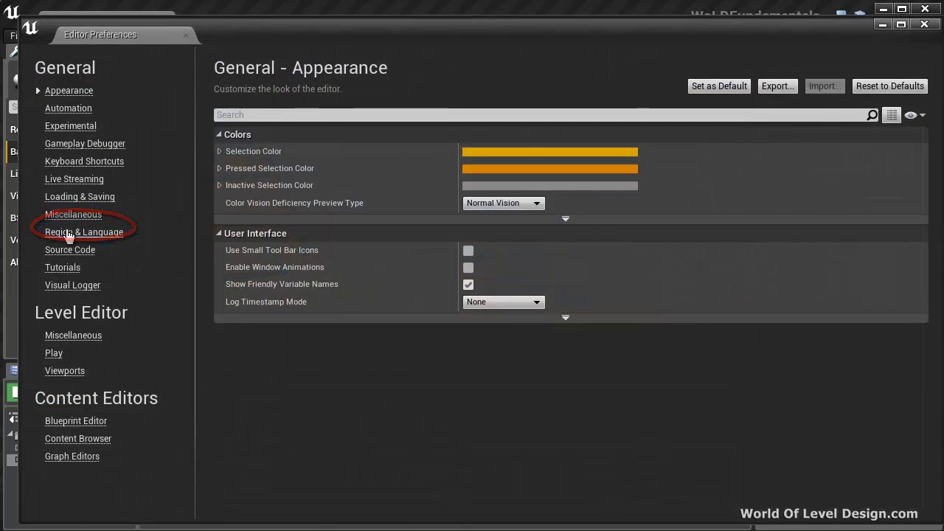
click(73, 375)
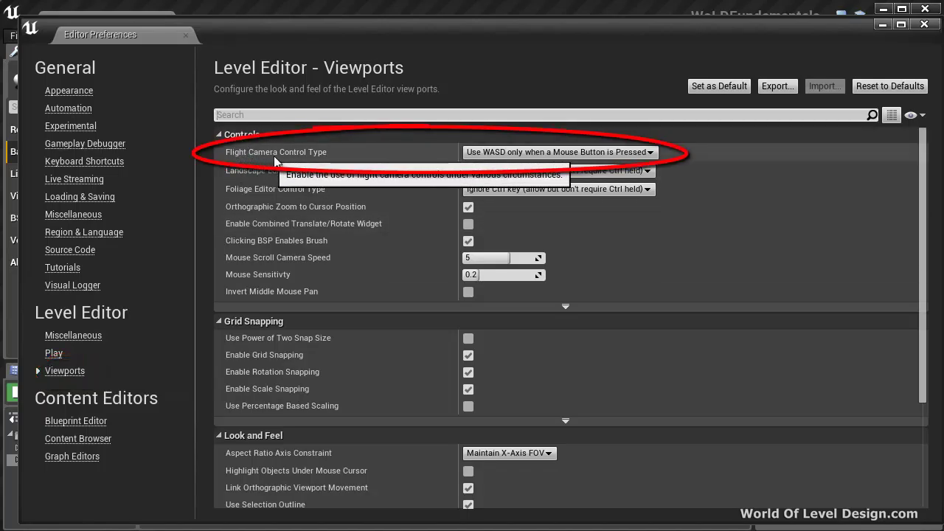
Set Flight Camera Control Type to "Use WASD only when a Mouse Button is Pressed" and close the Editor Preferences.
click(520, 154)
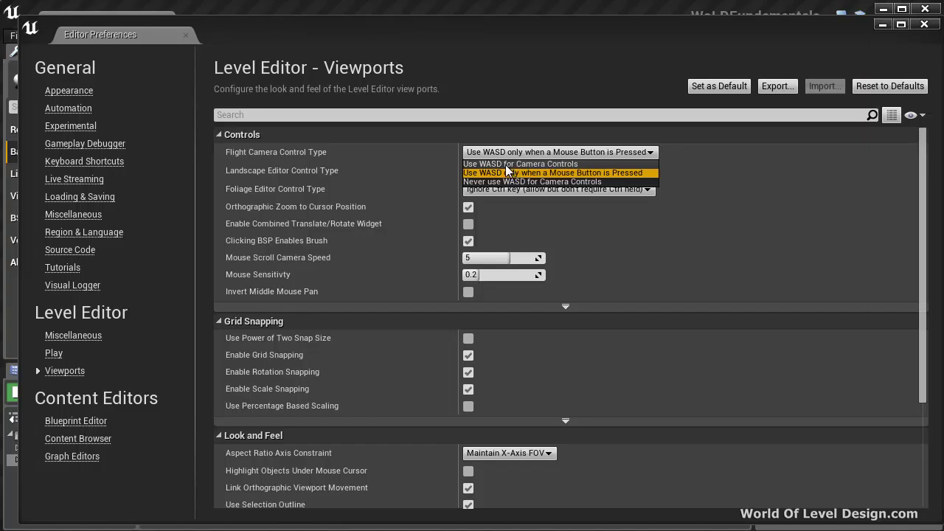
click(570, 173)
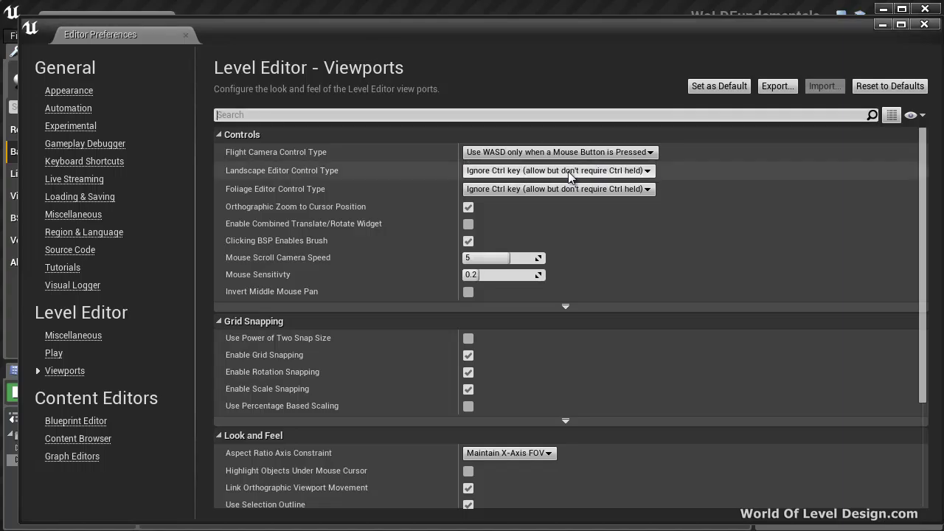
click(921, 27)
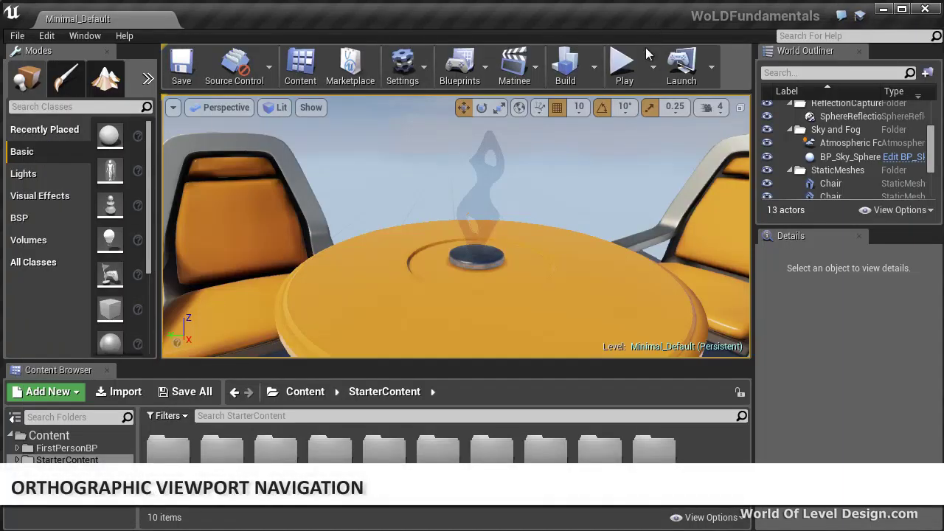
Show the viewport full screen in the orthographic Side view and pan the scene around.
key(F11)
click(63, 11)
click(93, 78)
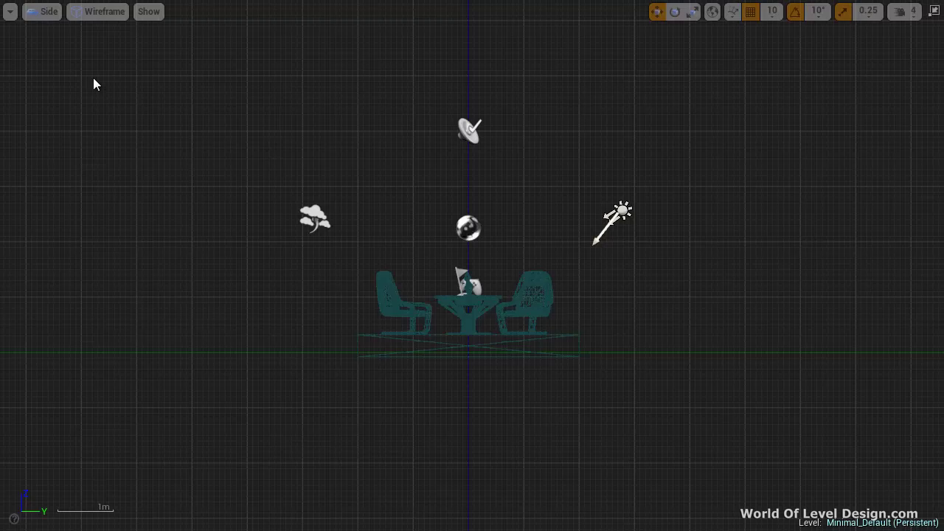
right_drag(251, 136, 280, 182)
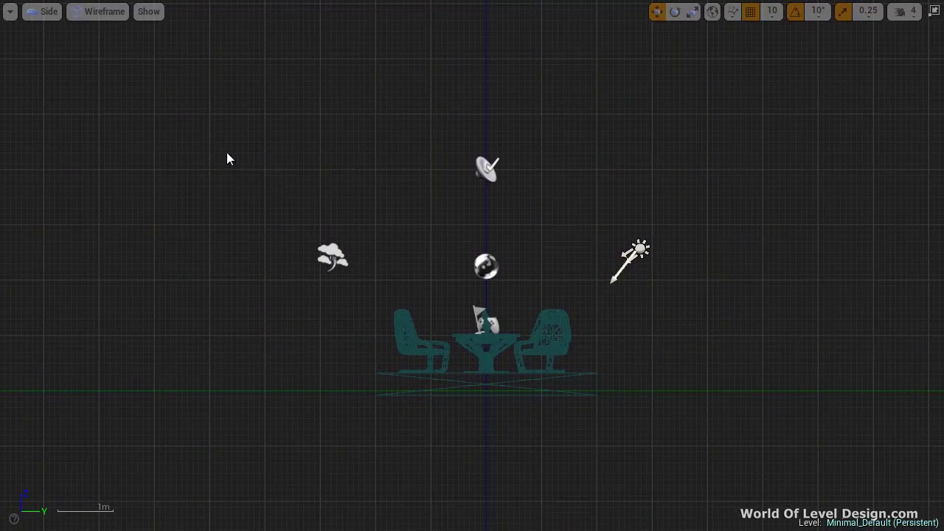
Marquee-select all the actors in the Side view and clear the selection, repeating this several times.
drag(230, 147, 726, 379)
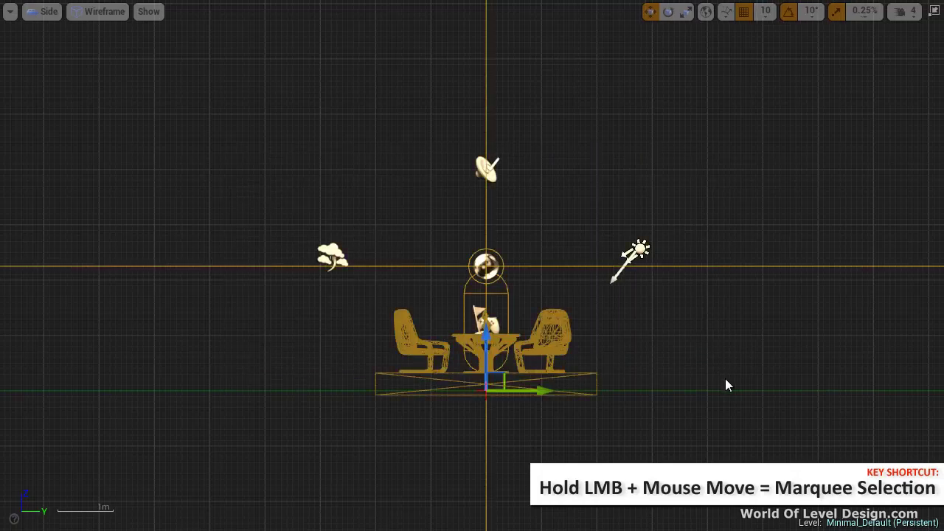
click(725, 370)
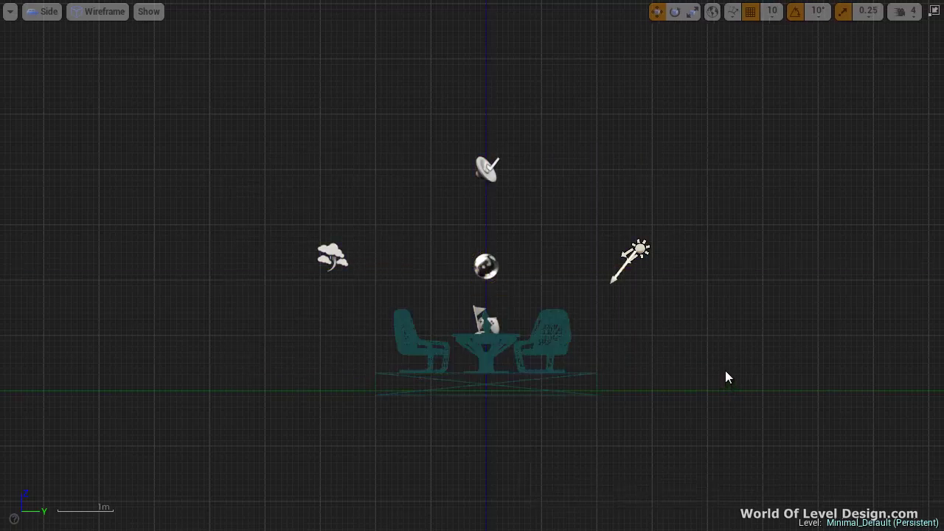
drag(274, 140, 690, 389)
click(692, 389)
drag(276, 138, 705, 387)
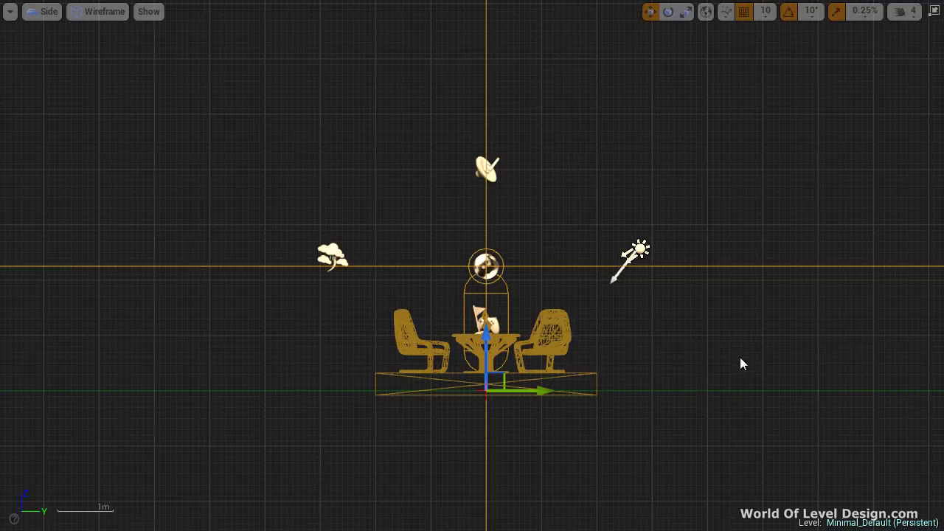
click(742, 361)
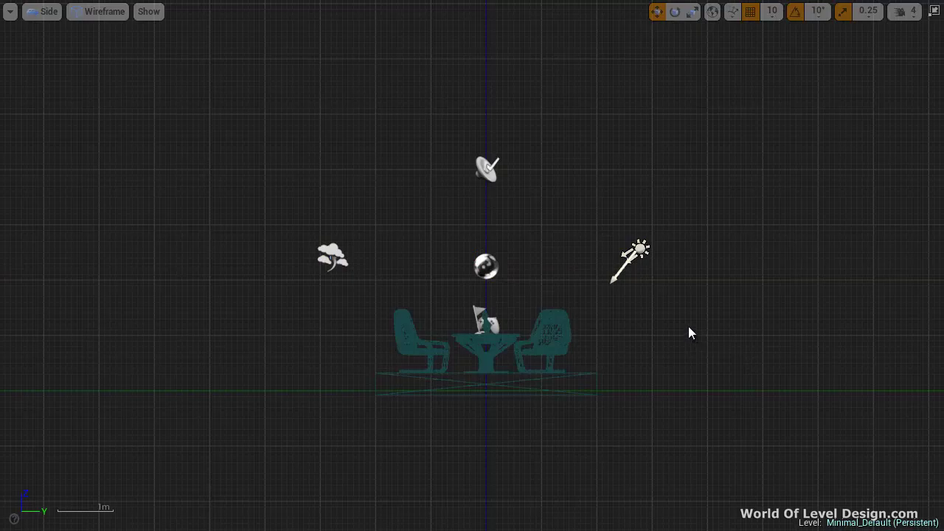
Zoom the Side view in and measure the vertical distance from the green axis line up to the directional light's arrow.
drag(687, 334, 656, 185)
scroll(667, 360, up, 5)
scroll(667, 361, down, 2)
scroll(667, 360, up, 1)
scroll(667, 359, up, 3)
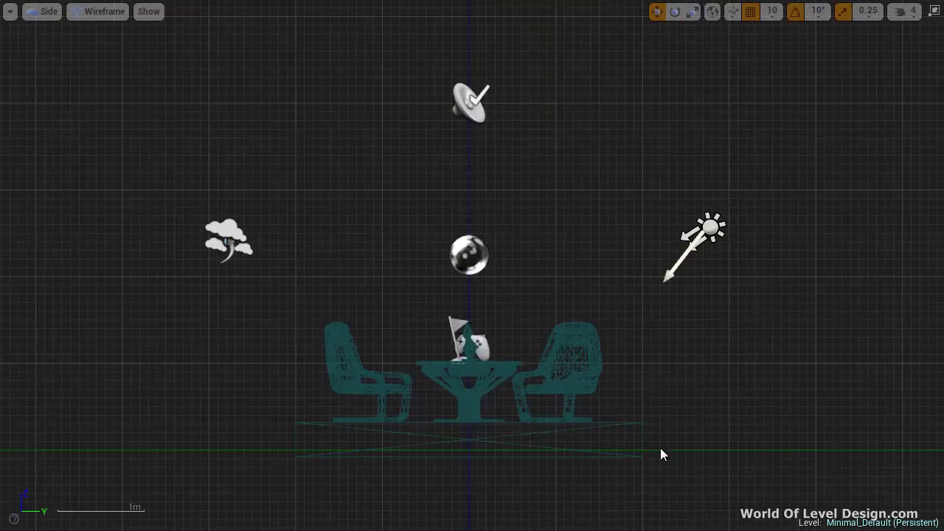
middle_drag(660, 448, 662, 329)
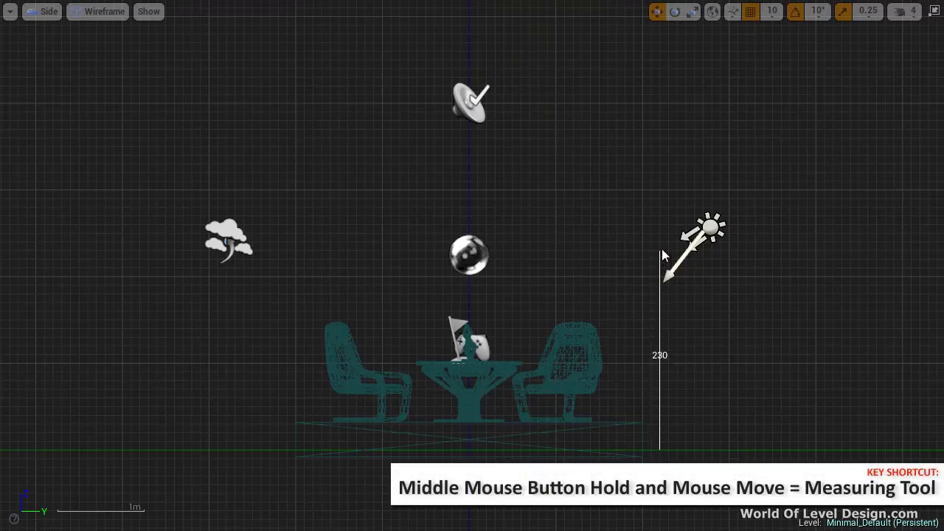
middle_drag(662, 244, 663, 280)
Pan and zoom the Side view around the furniture, then marquee-select the furniture and icons and clear the selection.
mouse_move(677, 341)
right_down()
mouse_move(592, 303)
mouse_move(697, 322)
mouse_move(690, 332)
right_up()
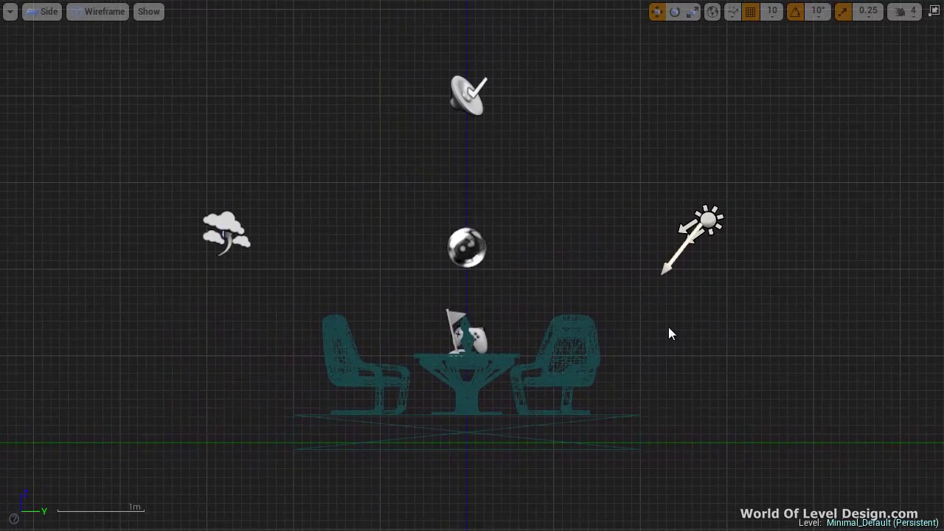
scroll(668, 326, down, 2)
scroll(632, 337, up, 3)
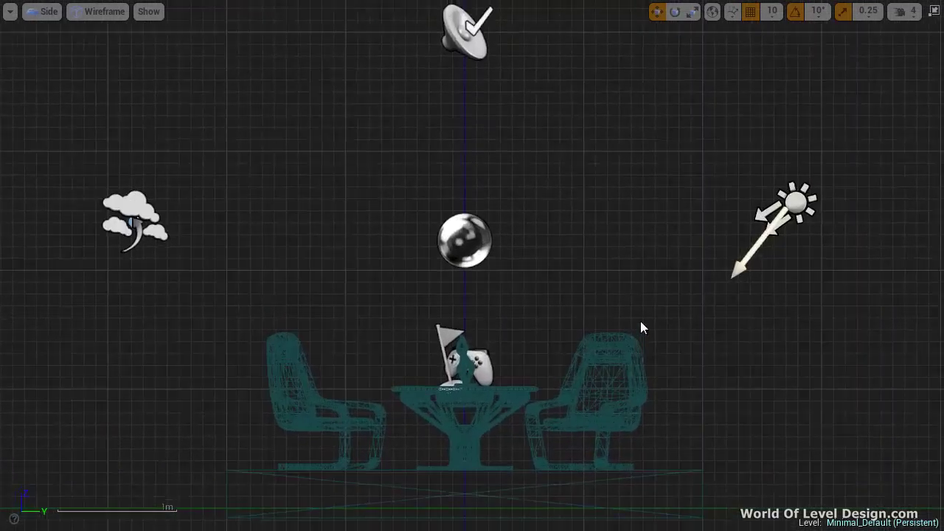
scroll(641, 327, down, 4)
scroll(643, 325, up, 5)
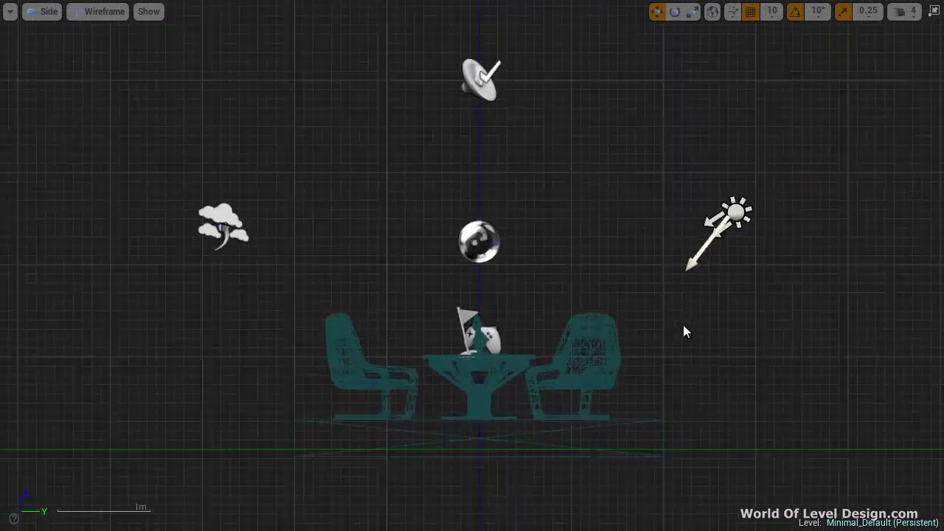
scroll(684, 327, down, 3)
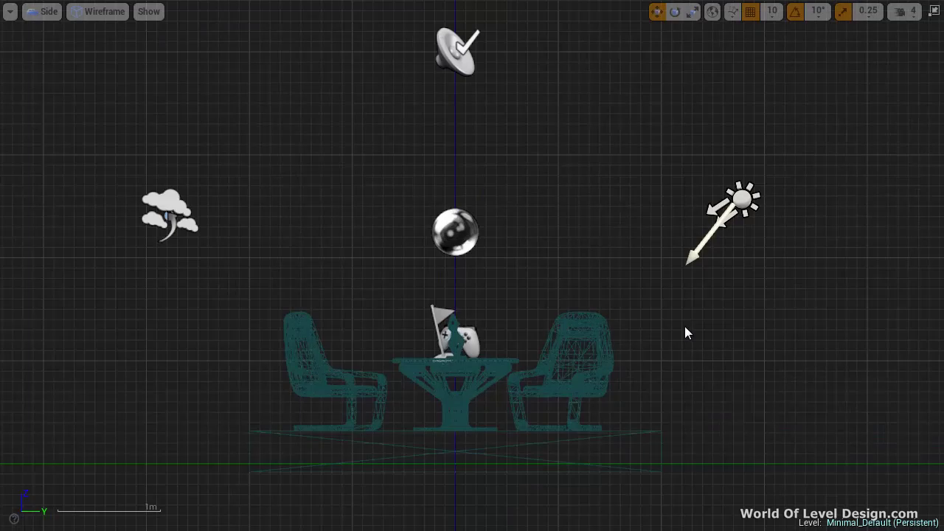
drag(94, 67, 749, 430)
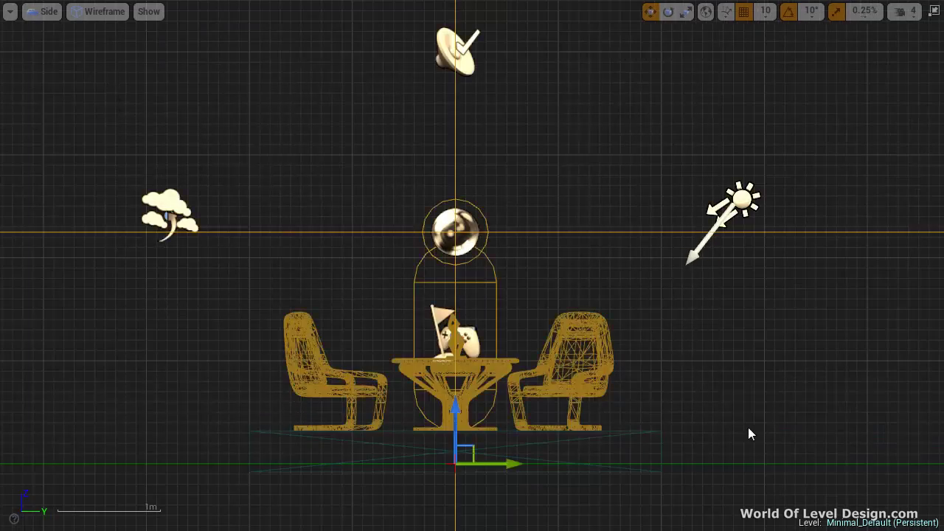
click(806, 419)
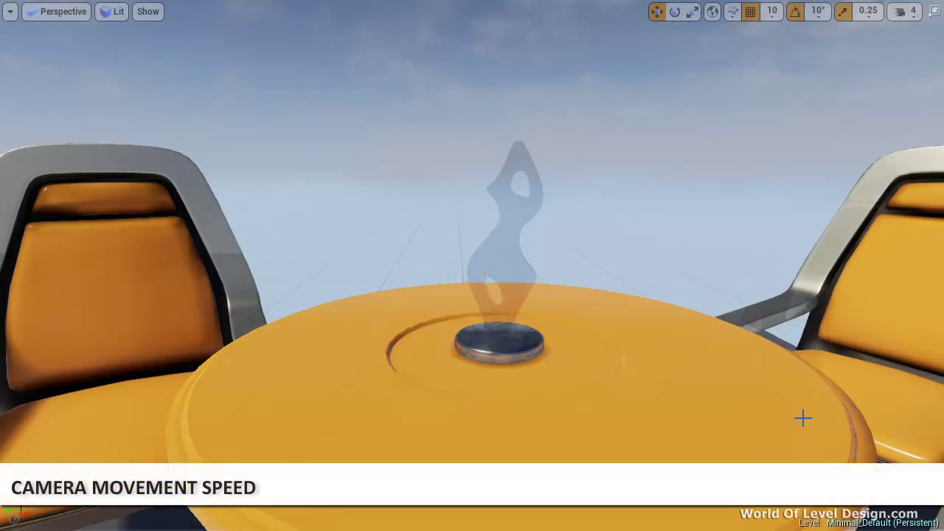
Fly the camera in the Perspective view back from the tabletop and around to frame both chairs, the table and the floor.
drag(801, 418, 677, 330)
right_drag(678, 331, 682, 371)
key(d)
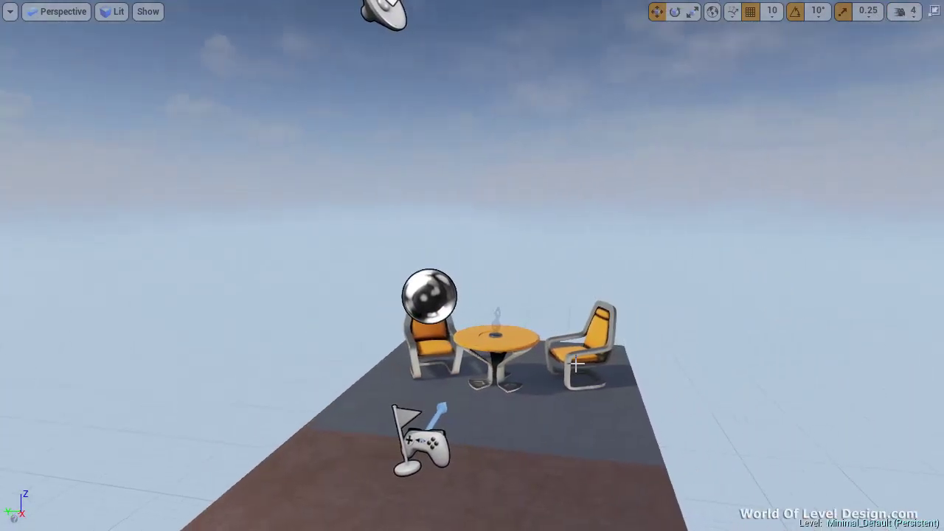
right_drag(560, 364, 642, 377)
key(a)
key(w)
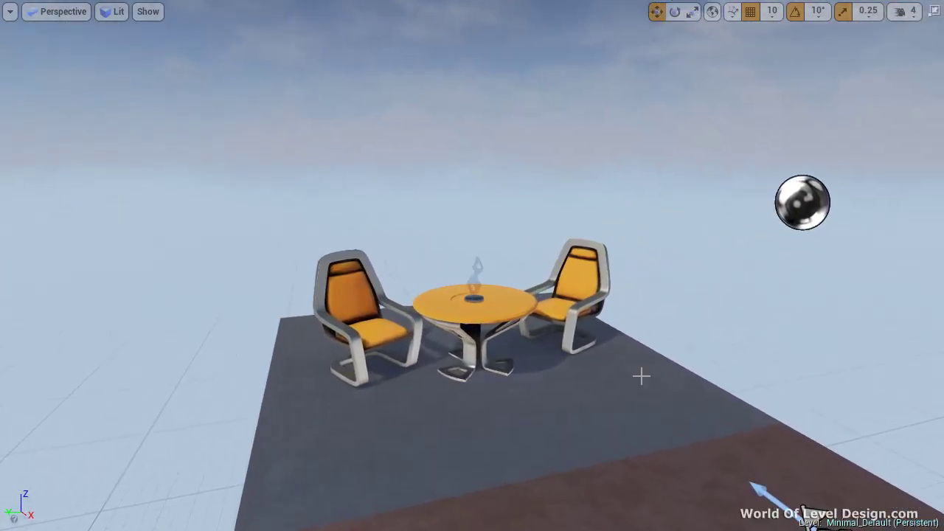
Open the camera speed setting, turn the Perspective camera slightly, and leave full-screen mode.
click(913, 16)
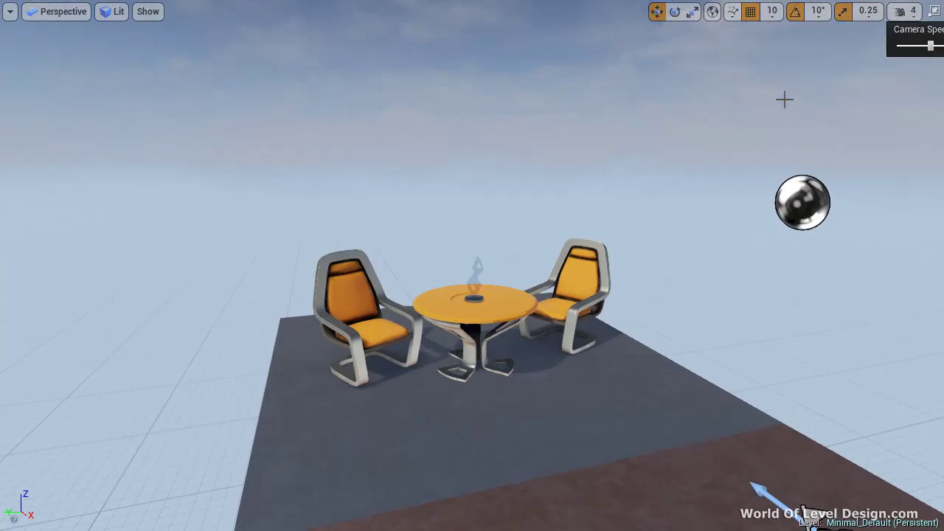
right_drag(661, 126, 669, 126)
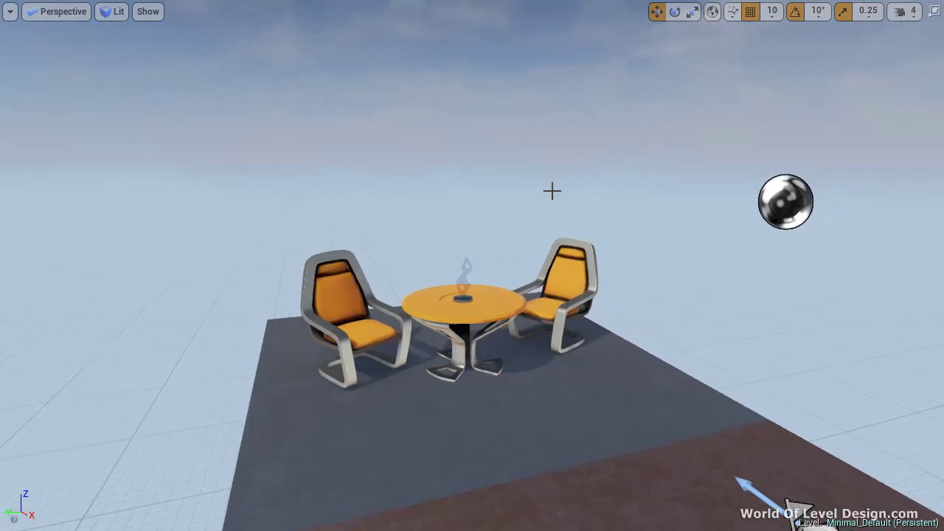
key(F11)
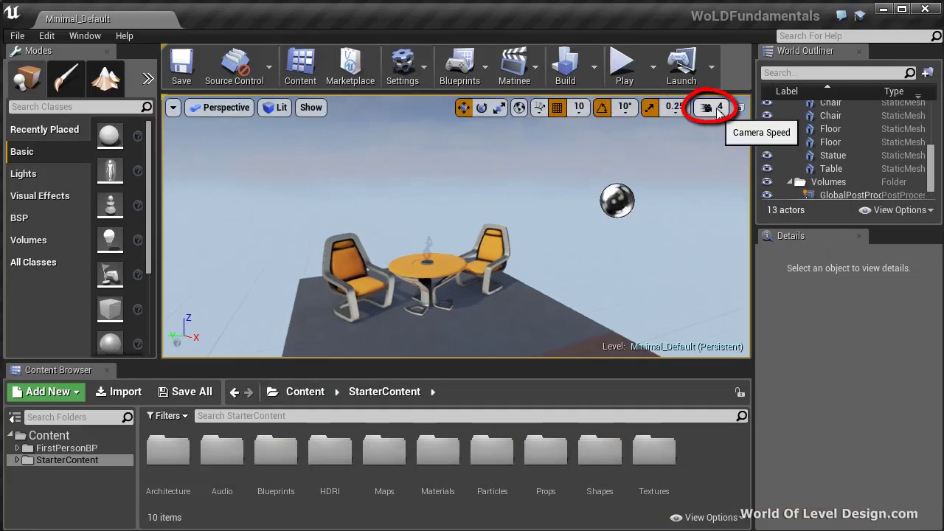
Set the camera speed to 1 and fly the Perspective camera slowly toward the table and chairs.
click(717, 110)
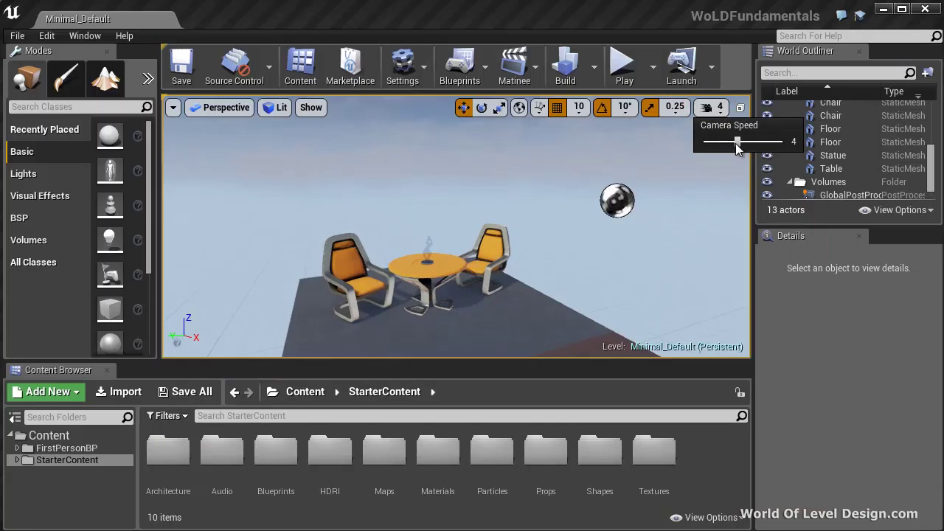
drag(738, 148, 710, 143)
scroll(474, 241, up, 3)
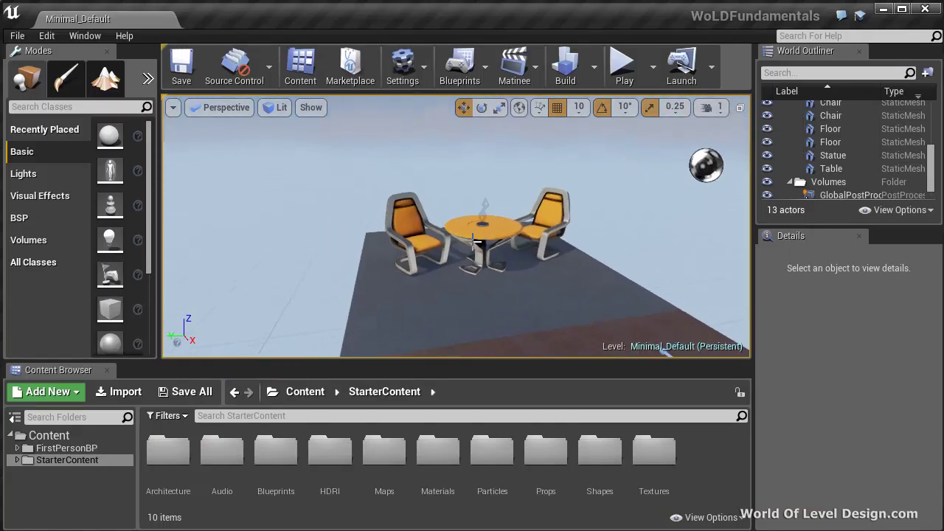
key(w)
right_drag(473, 241, 480, 239)
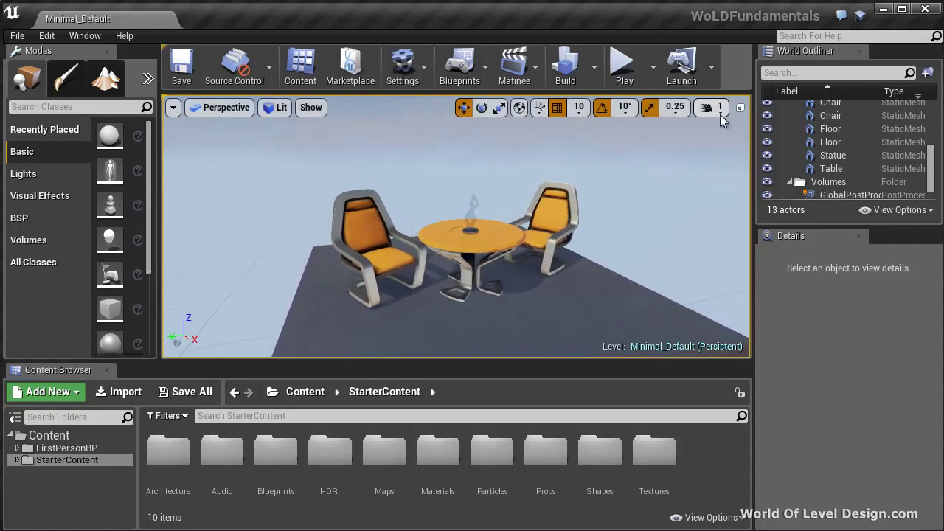
Set the camera speed to 8 and move the Perspective camera rapidly back and forth from the furniture.
click(715, 107)
drag(758, 147, 784, 142)
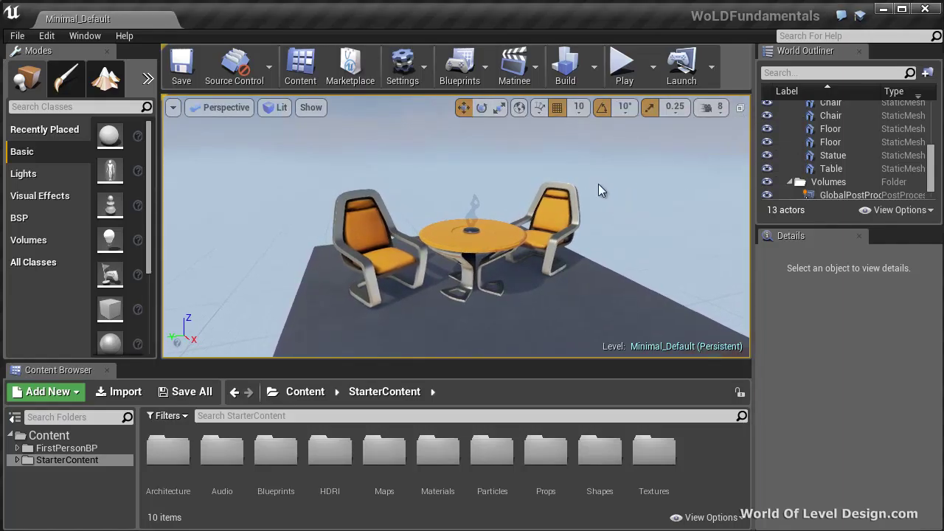
scroll(598, 184, down, 2)
scroll(598, 178, up, 1)
scroll(598, 178, down, 2)
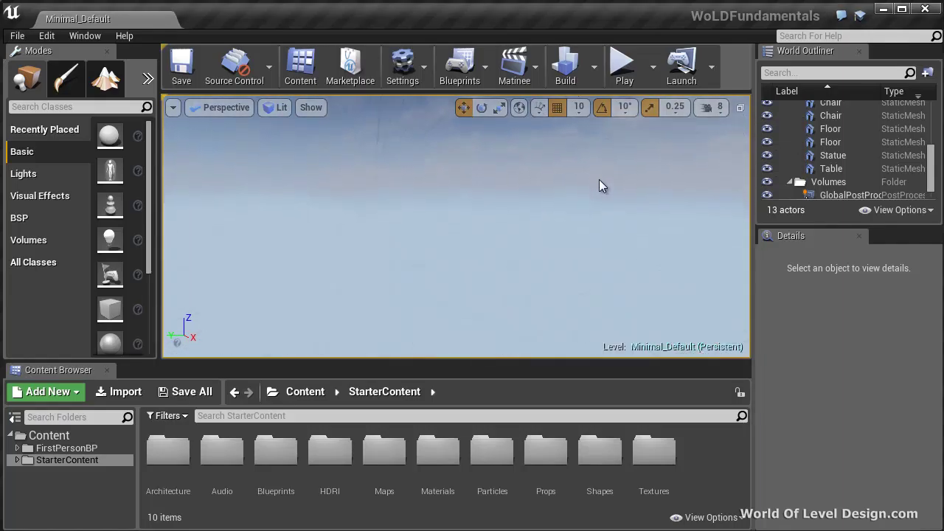
scroll(599, 180, up, 1)
scroll(600, 179, up, 4)
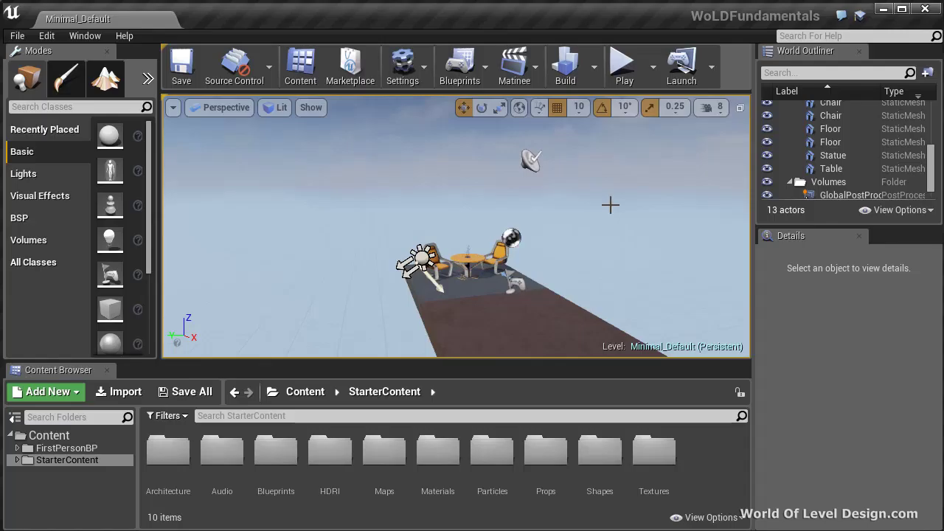
Set the camera speed back to 4 and switch the Perspective viewport to full-screen mode.
click(723, 111)
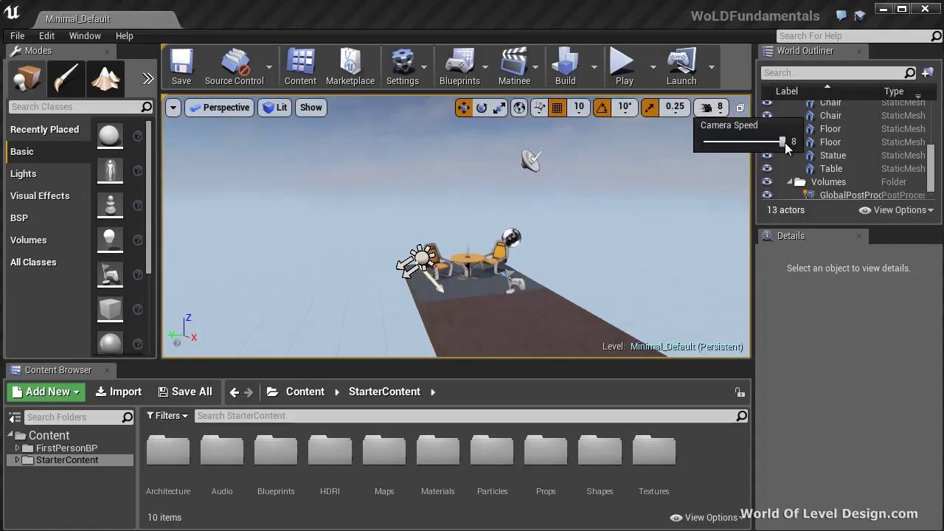
drag(785, 143, 760, 142)
drag(759, 142, 740, 142)
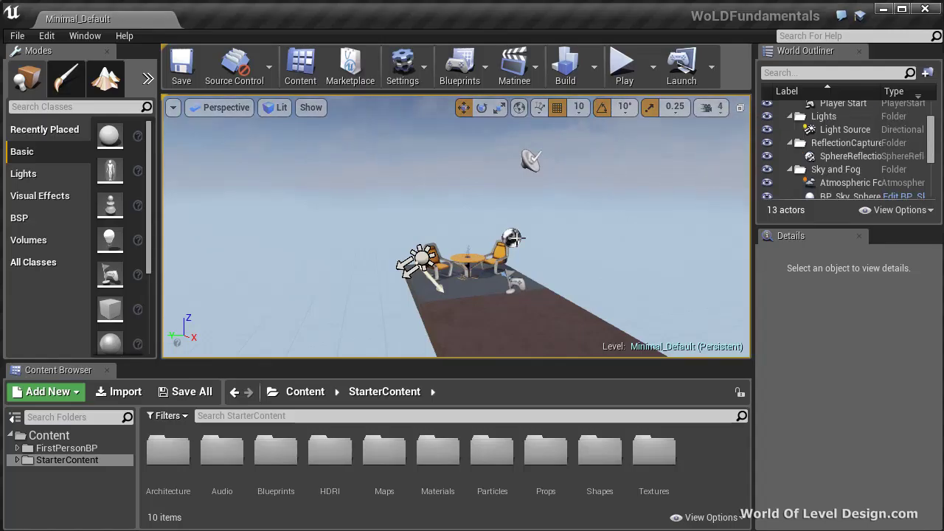
key(F11)
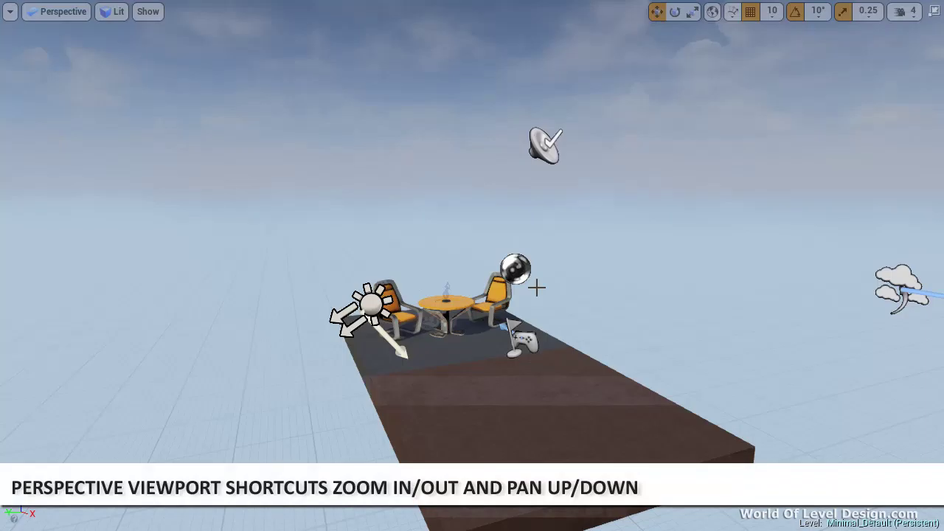
Move the Perspective camera straight down below the floor slabs and back up above them.
key(q)
right_drag(536, 288, 509, 293)
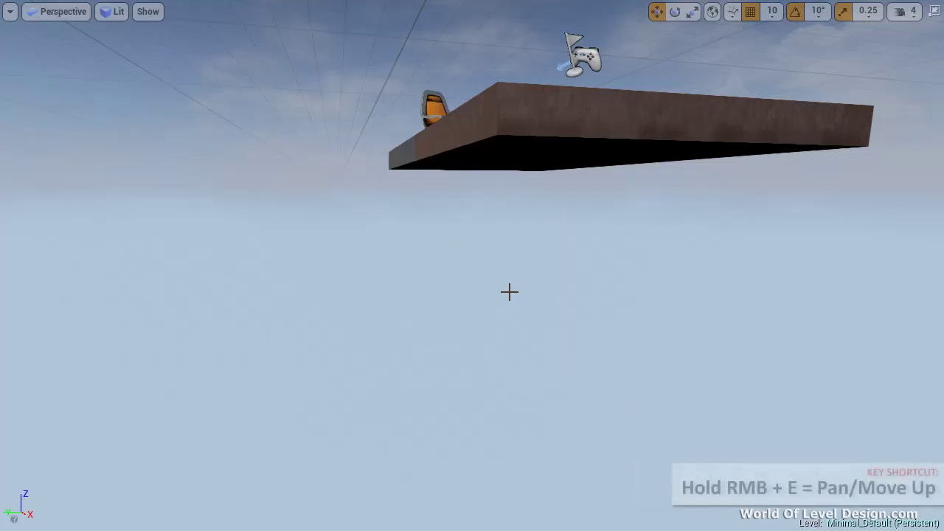
key(e)
right_drag(509, 292, 509, 292)
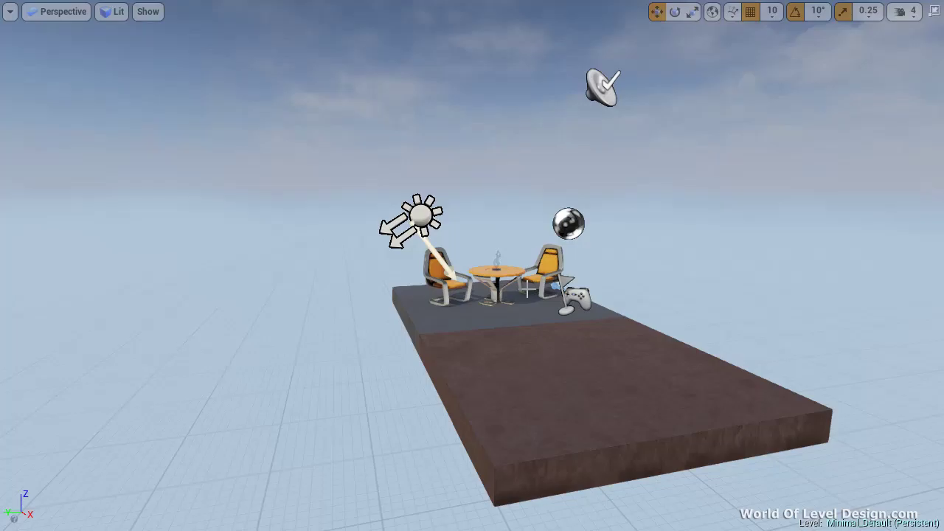
right_drag(528, 292, 544, 217)
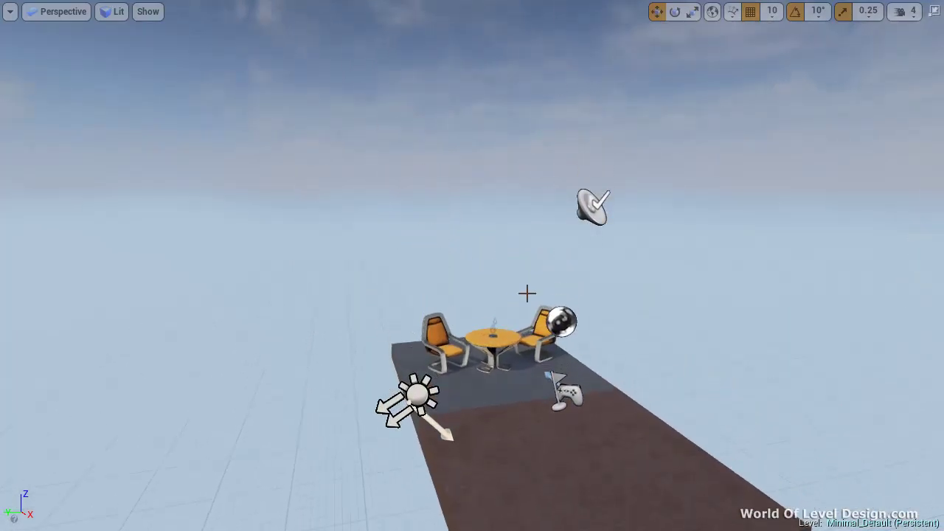
right_drag(527, 294, 526, 292)
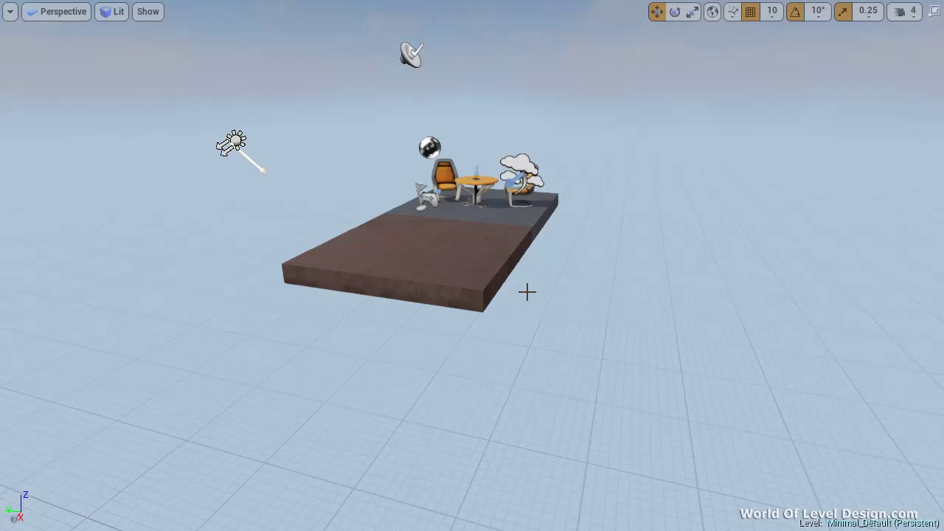
Zoom the Perspective camera's field of view out and in on the table, and turn the camera toward the chair beside it.
key(z)
right_drag(497, 234, 487, 195)
key(c)
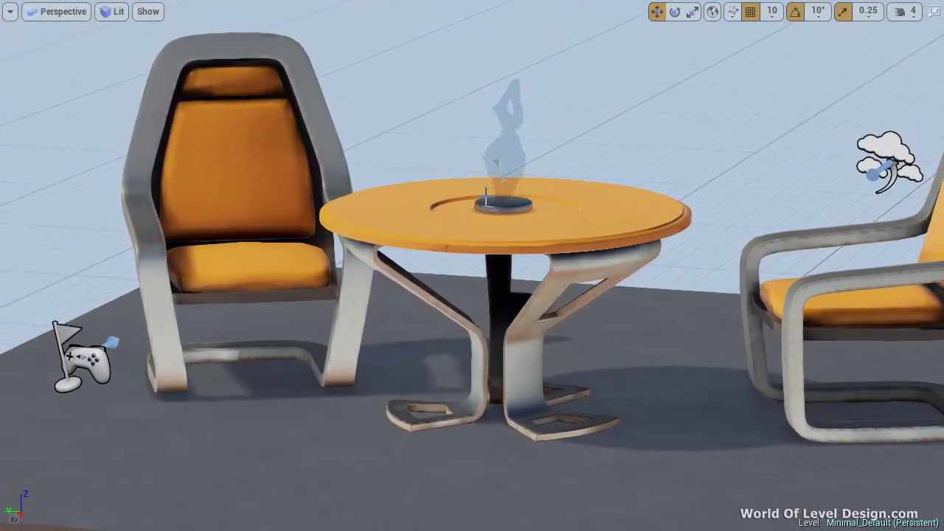
right_drag(489, 195, 492, 193)
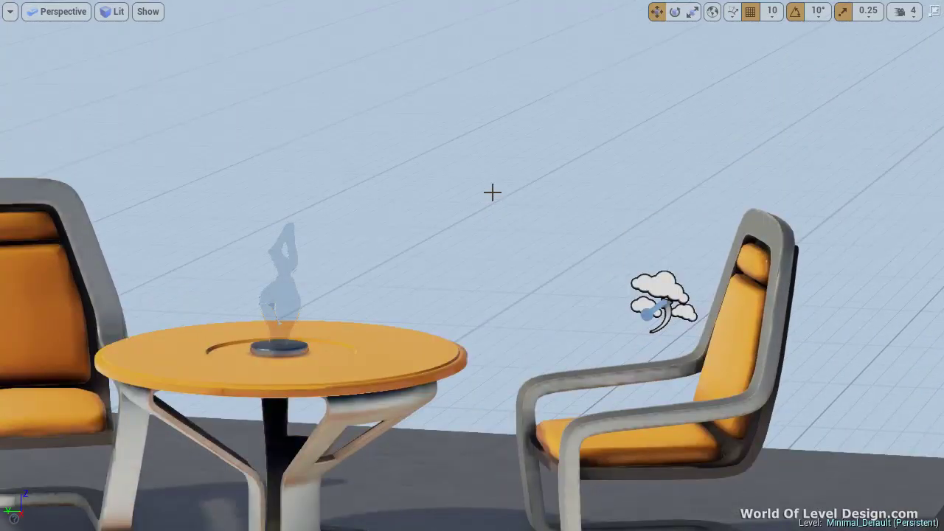
Zoom the Perspective view out from the furniture, in close to the table, and back out to frame the whole floor.
scroll(493, 192, down, 5)
scroll(492, 193, down, 6)
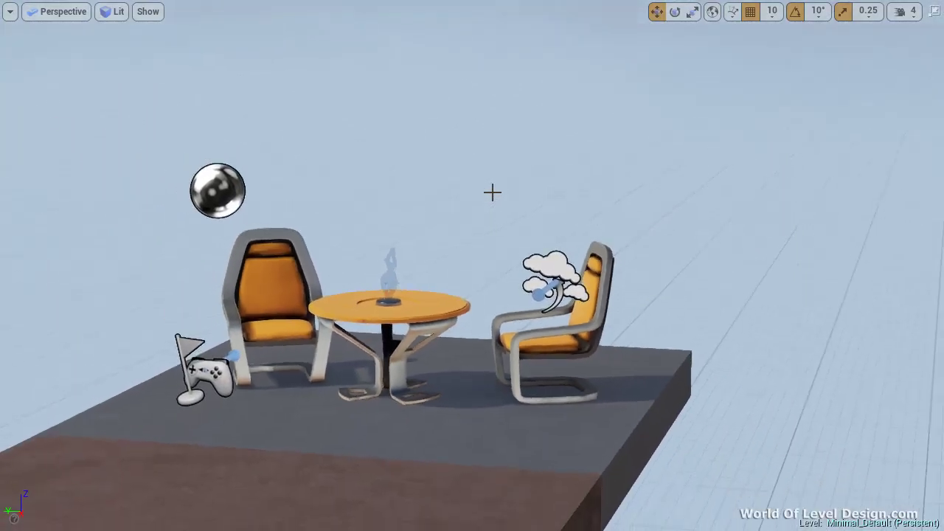
scroll(492, 193, down, 8)
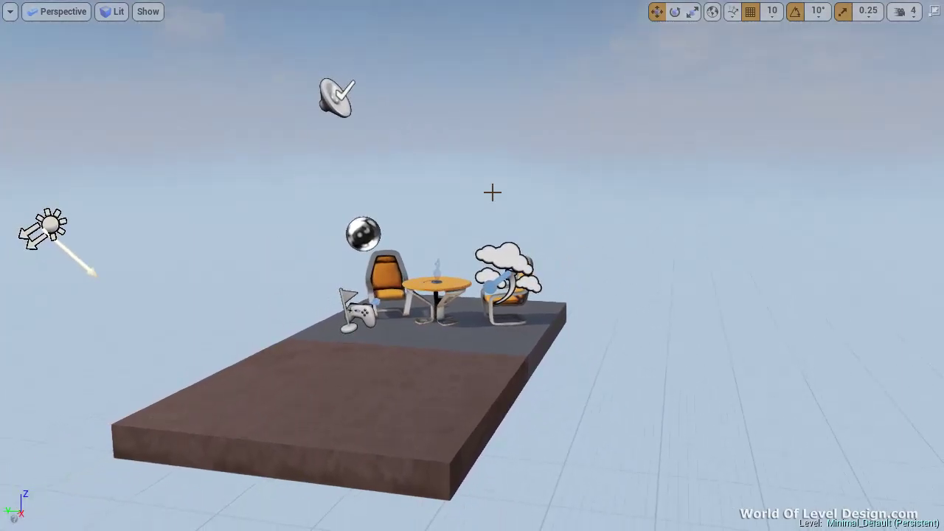
scroll(492, 192, up, 12)
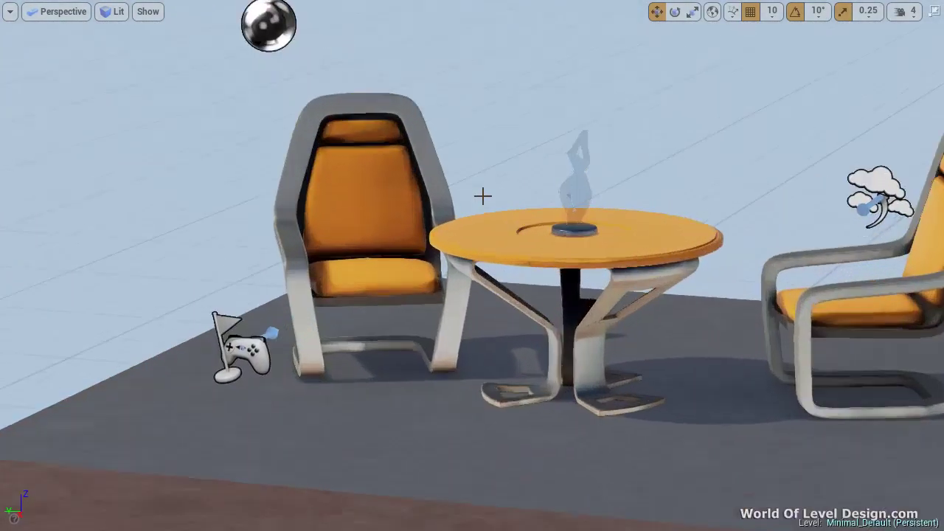
scroll(487, 198, down, 15)
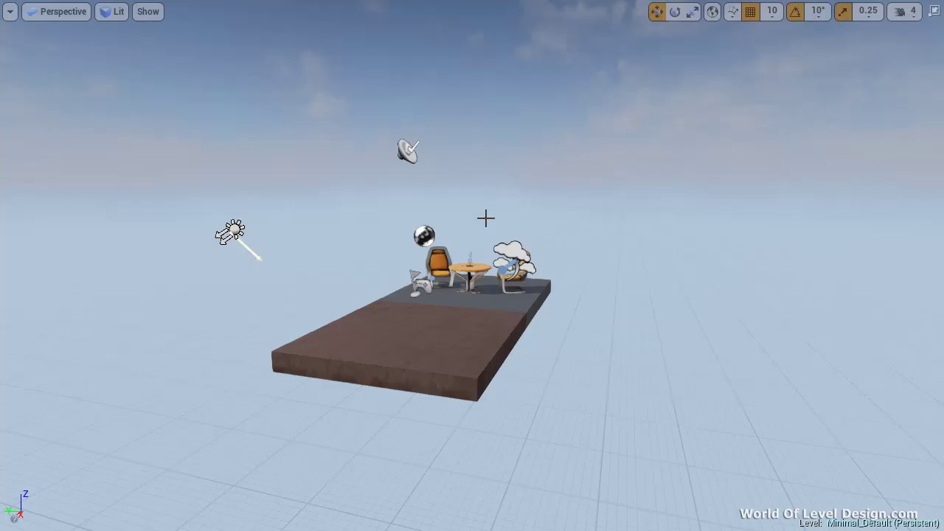
Leave full-screen mode and restore the four-viewport layout with the Side, Front, Top and Perspective views.
key(F11)
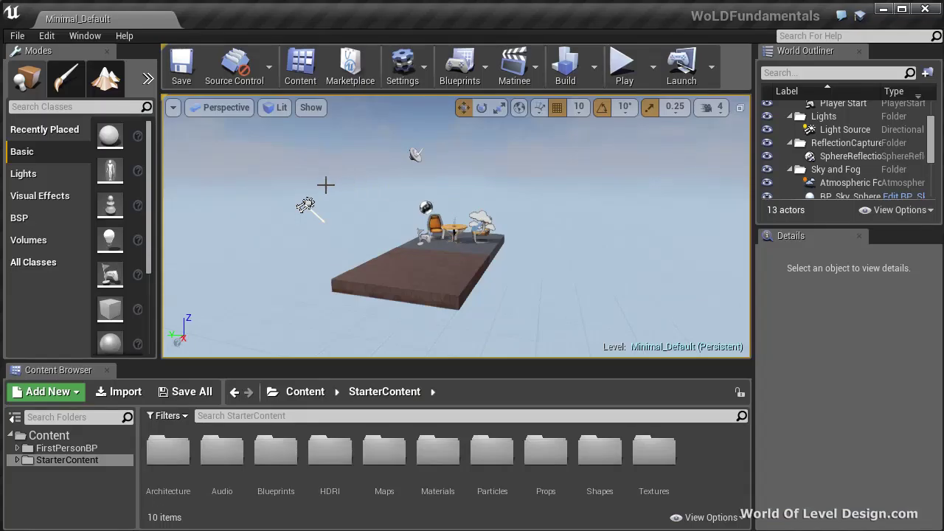
click(741, 109)
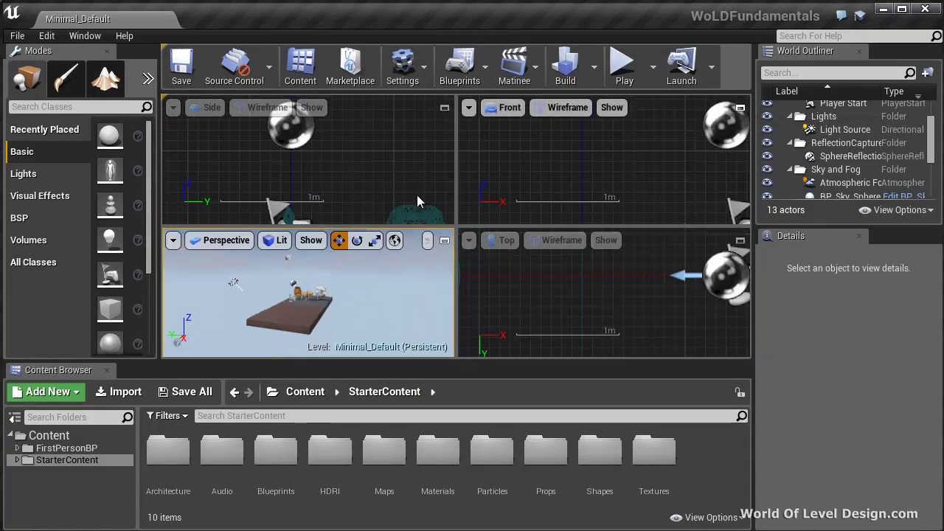